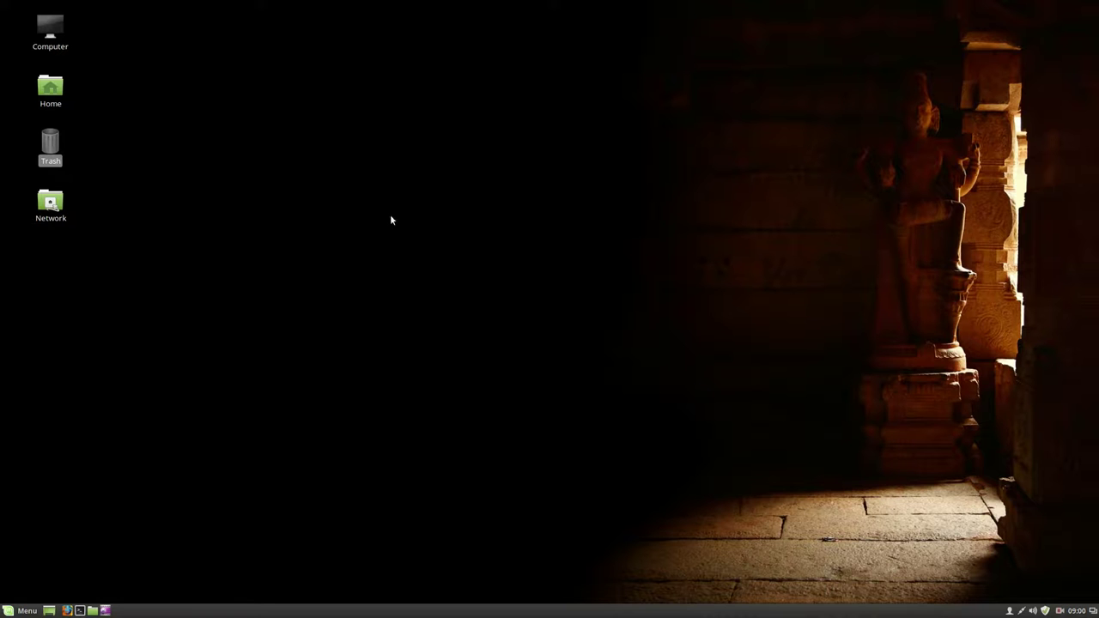
Check the operating system with uname -o in a terminal, then close the terminal.
key(ctrl+alt+t)
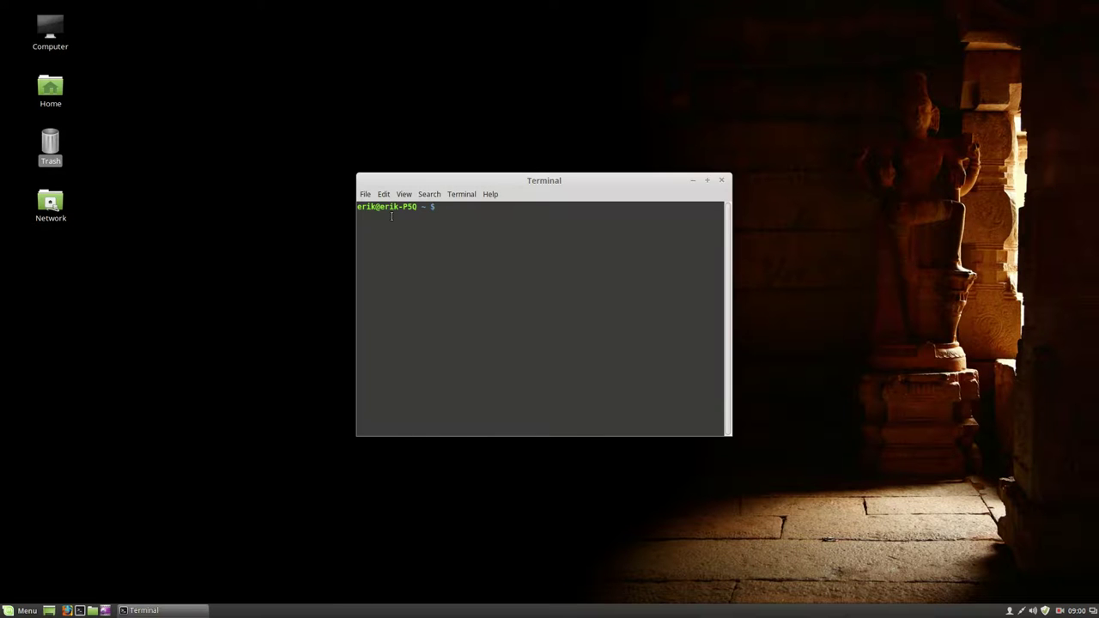
text(unam)
text(e -o)
key(Return)
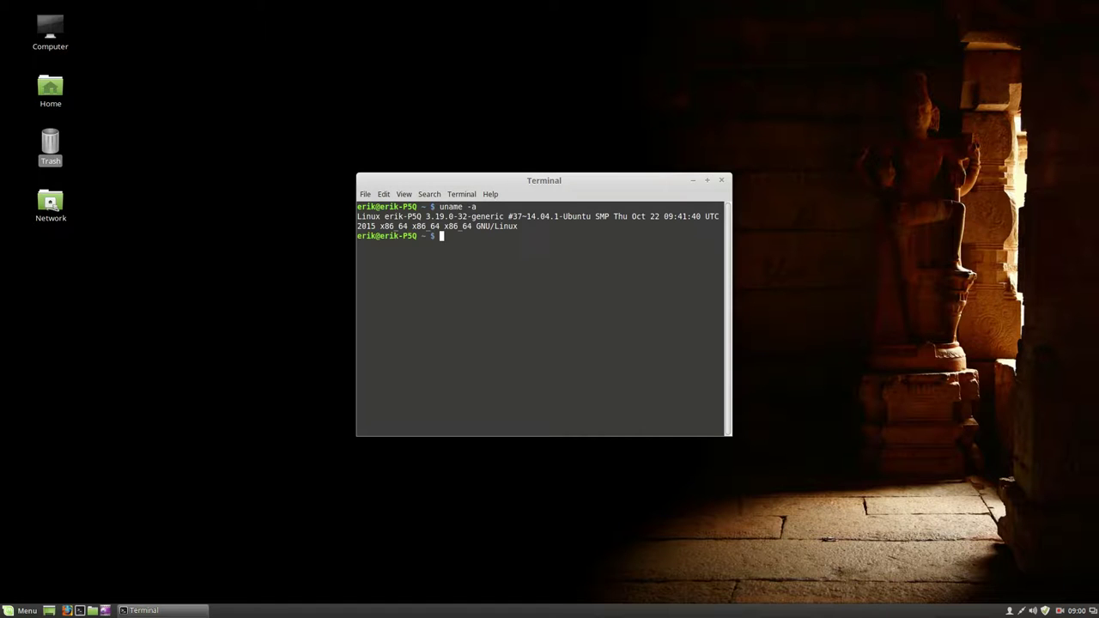
click(722, 182)
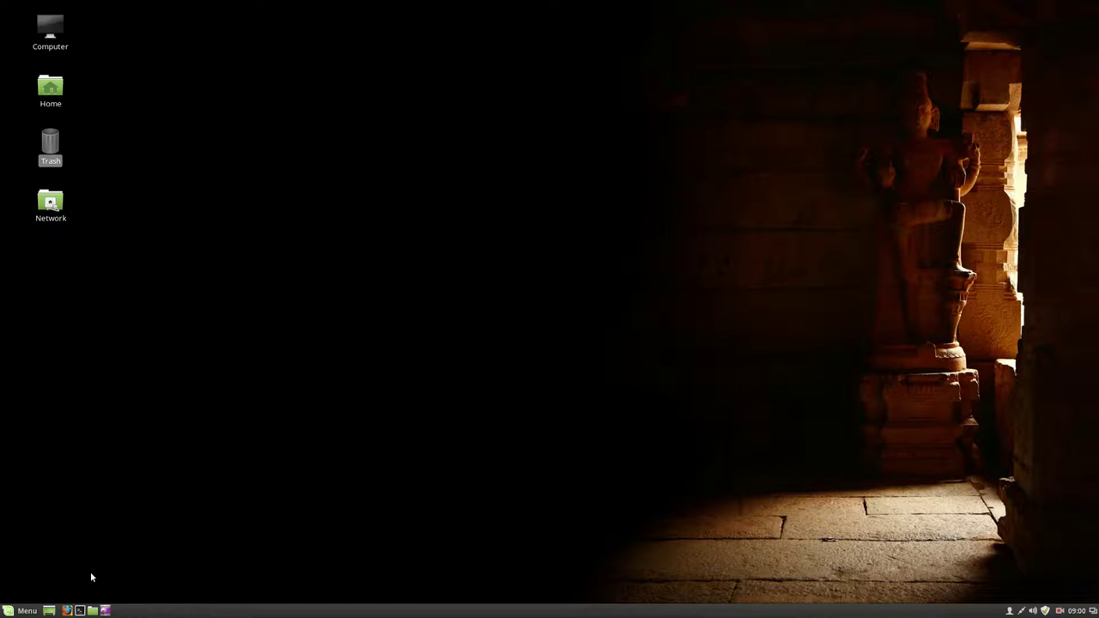
In Firefox, search the web for the Sardi author's name plus 'sardi sourceforge'.
click(67, 611)
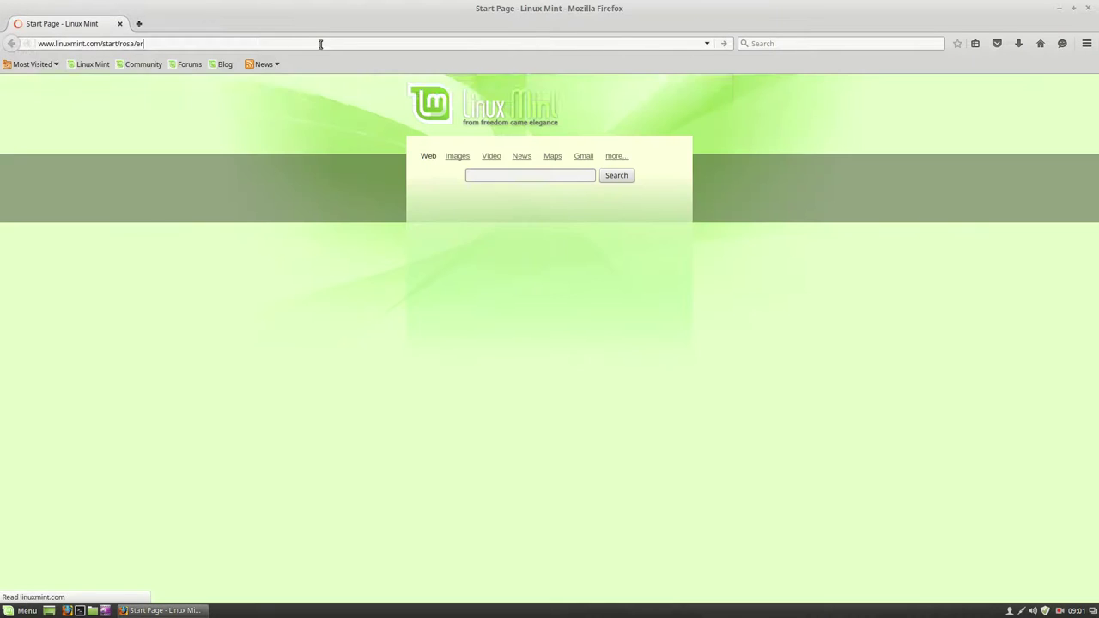
click(319, 43)
text(erik)
key(ctrl+a)
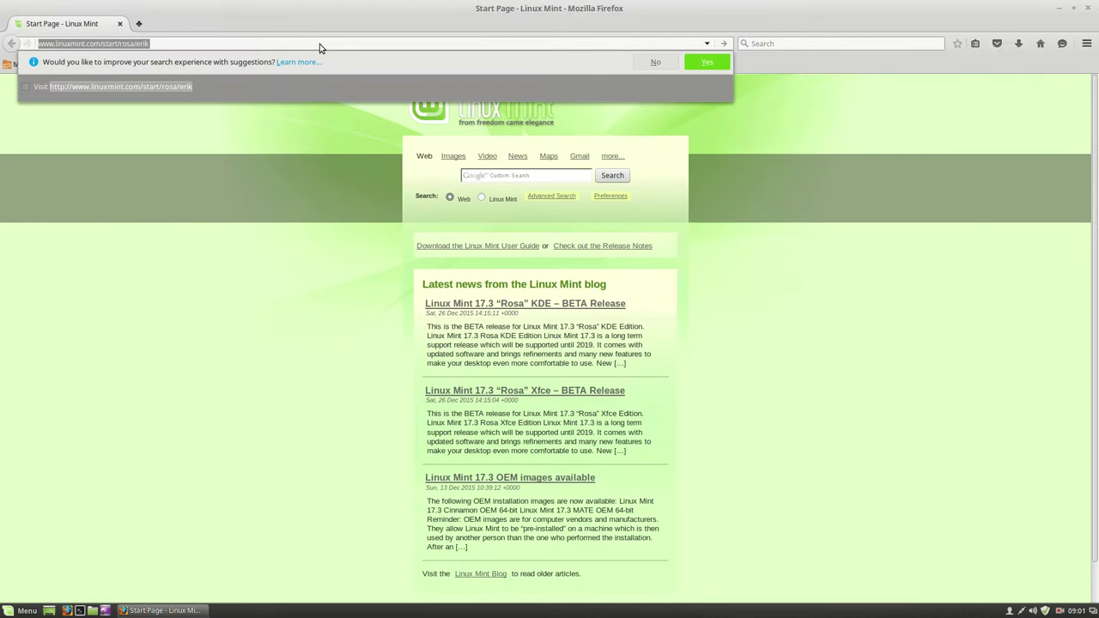
text(erik dubois )
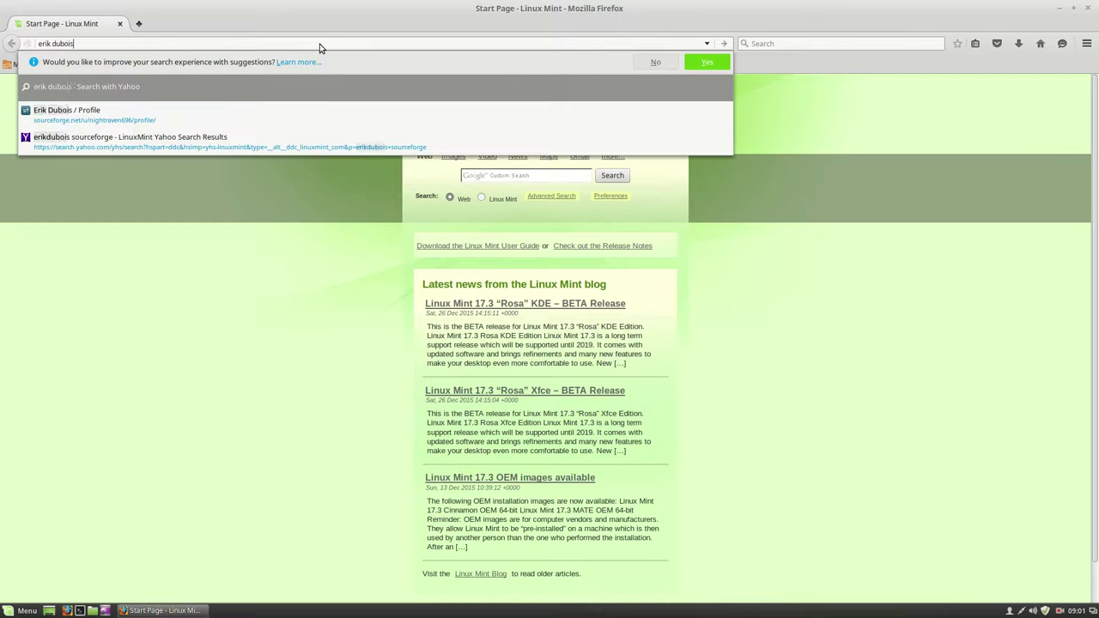
text(sardi )
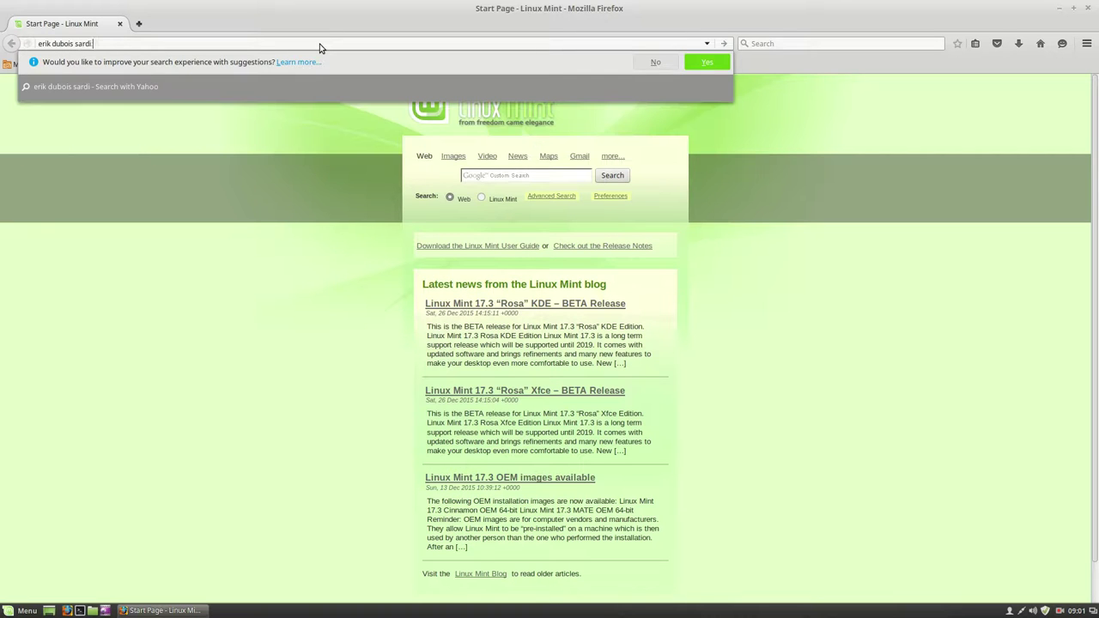
text(sourcefourge)
key(BackSpace)
key(BackSpace)
key(BackSpace)
key(BackSpace)
text(rge)
key(Return)
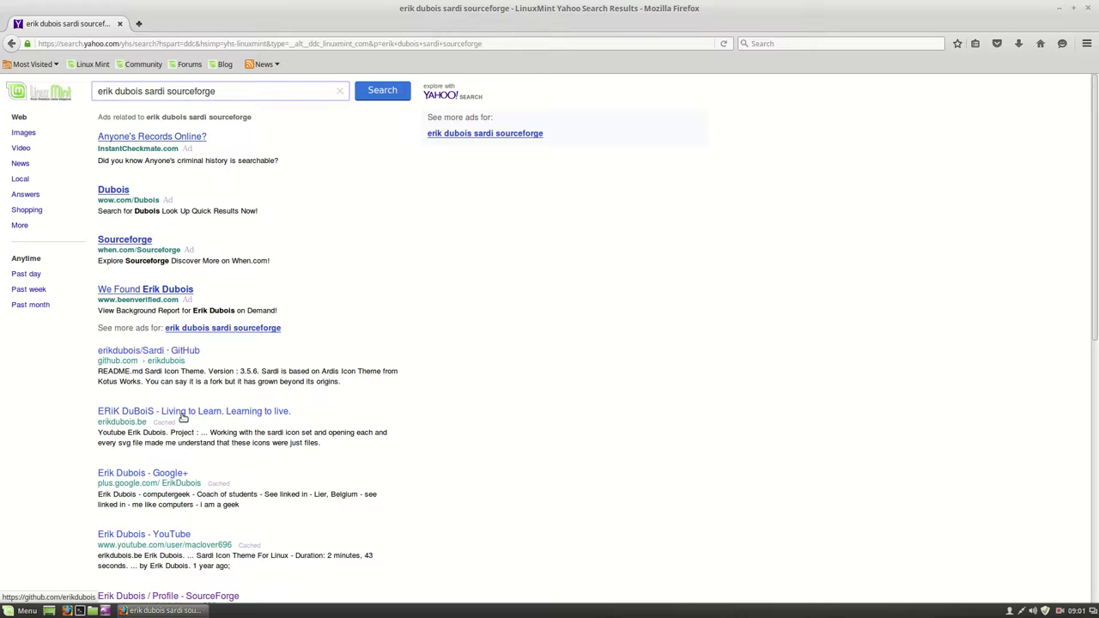
From the search results, open the SourceForge Sardi project and download the Sardi 4.0.3 tar.gz archive.
scroll(172, 465, down, 3)
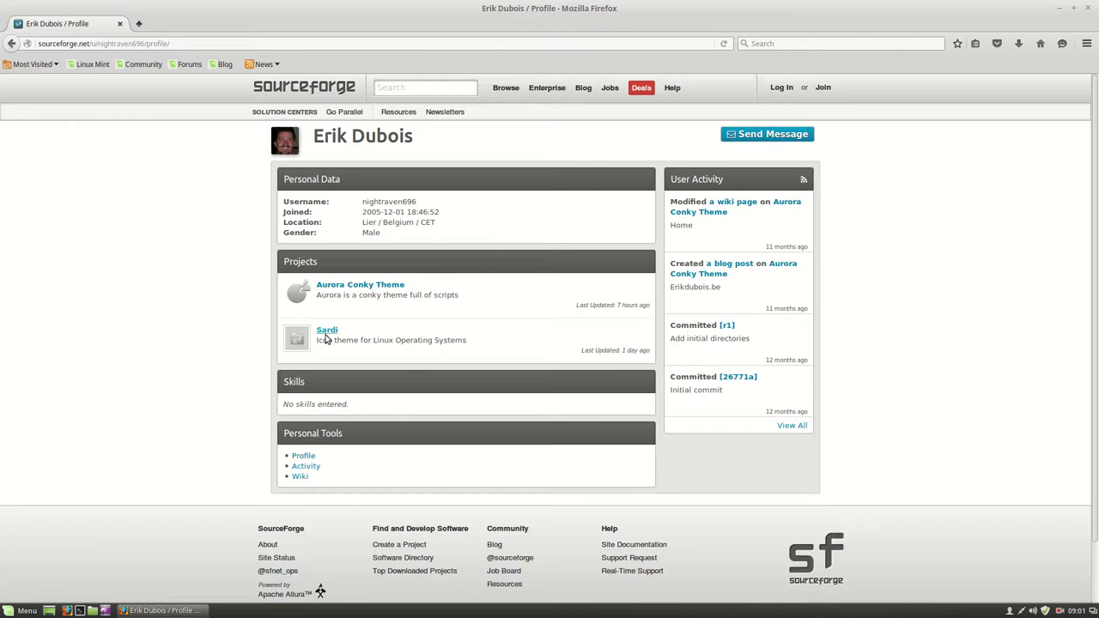
click(339, 335)
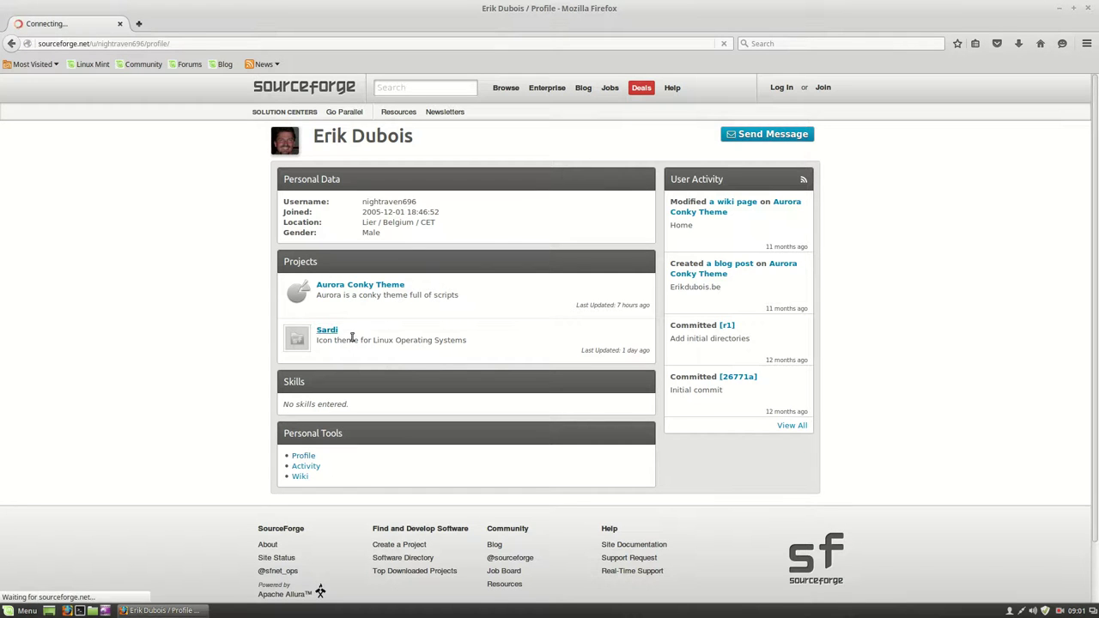
click(144, 44)
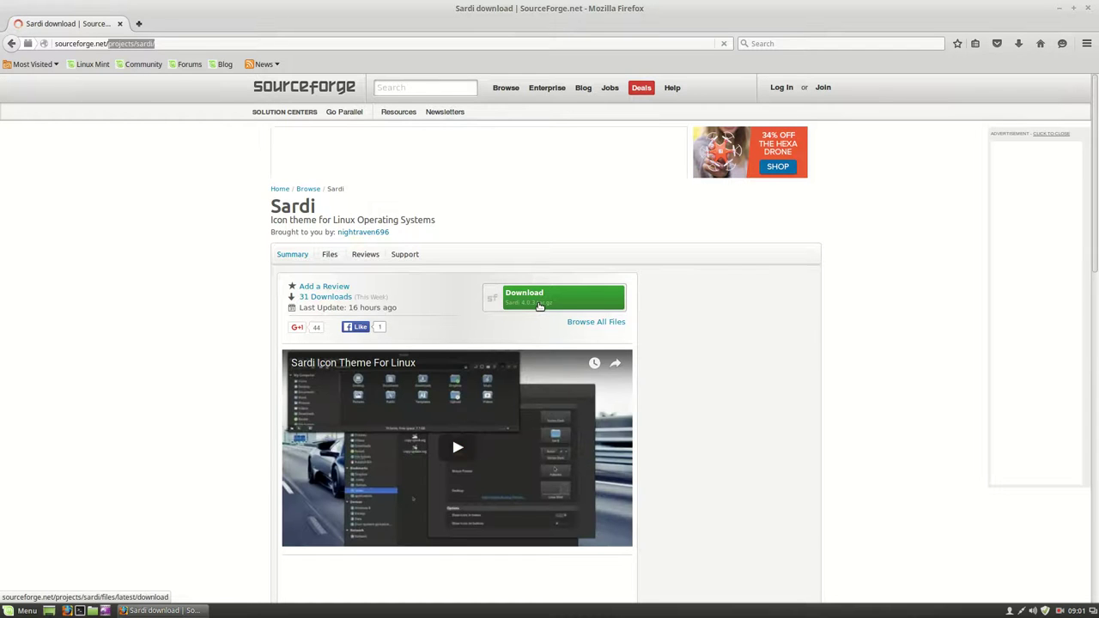
click(539, 306)
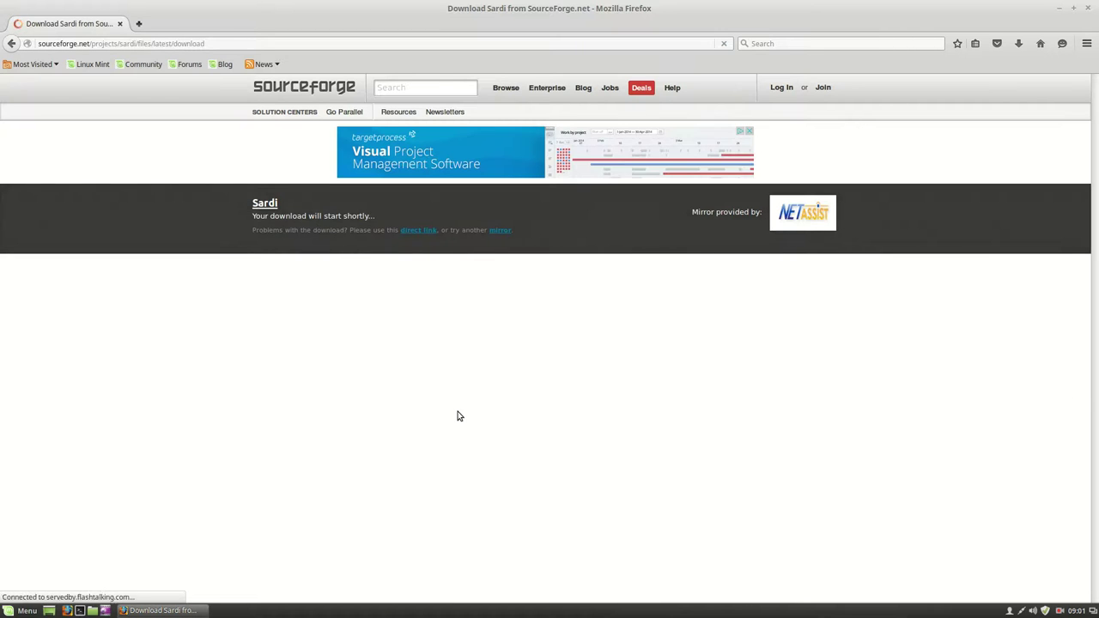
click(425, 233)
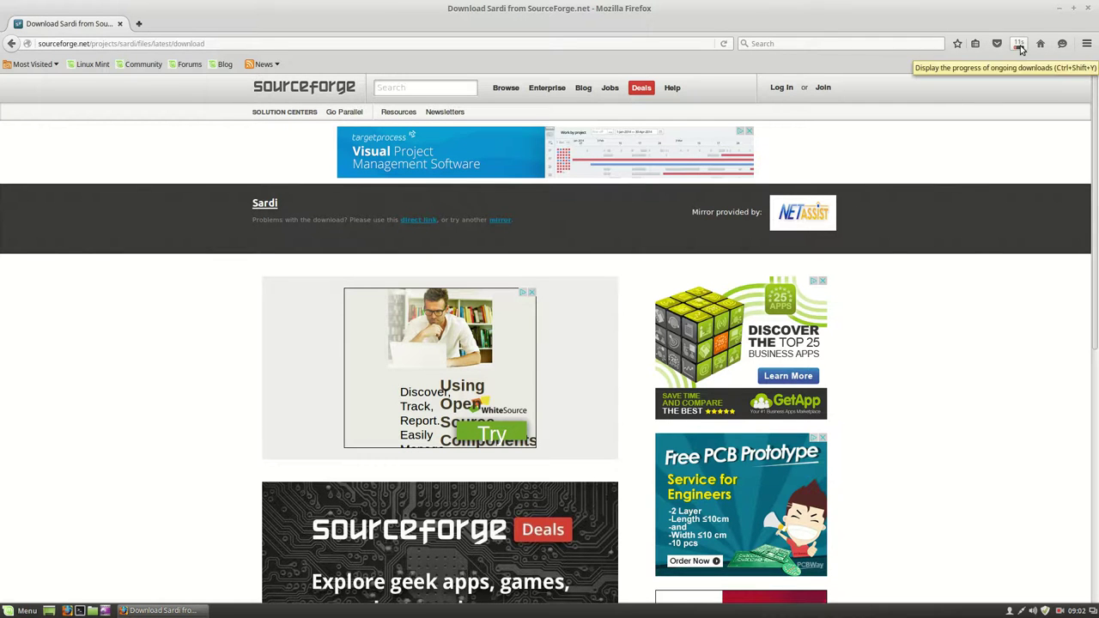
Show hidden files in the Home folder and delete the existing .icons folder.
double_click(830, 12)
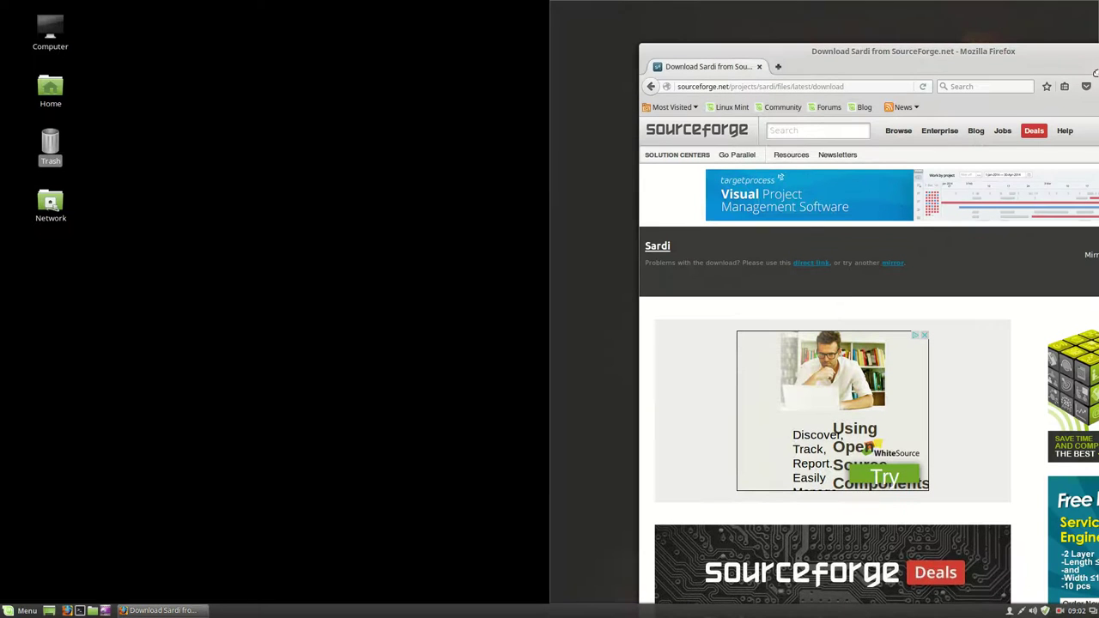
double_click(50, 91)
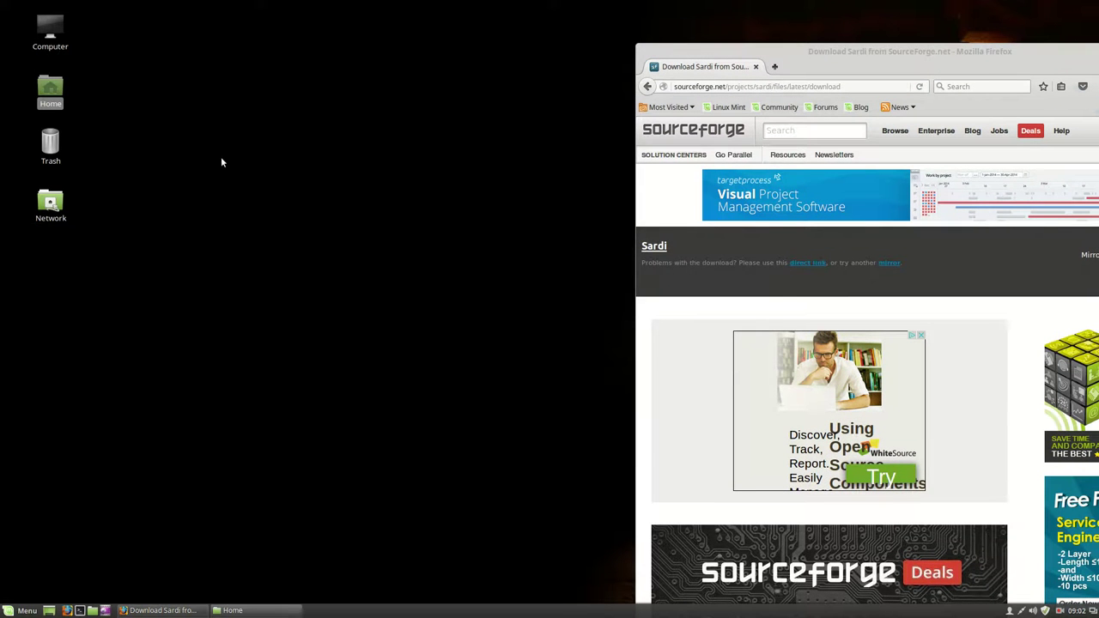
drag(470, 148, 261, 64)
click(163, 78)
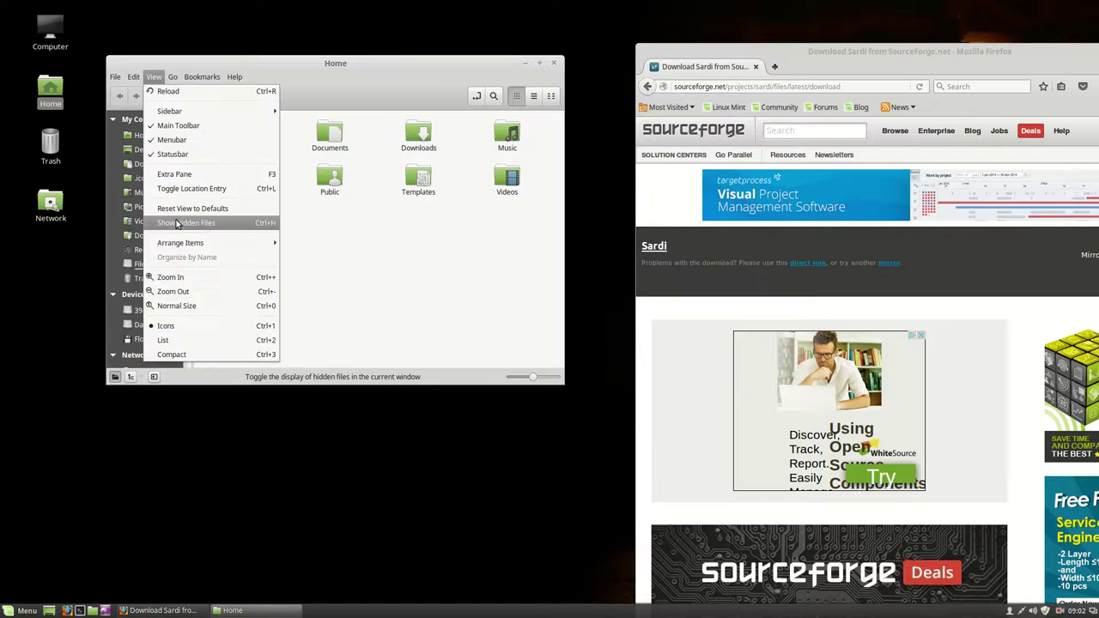
click(216, 225)
scroll(391, 262, down, 3)
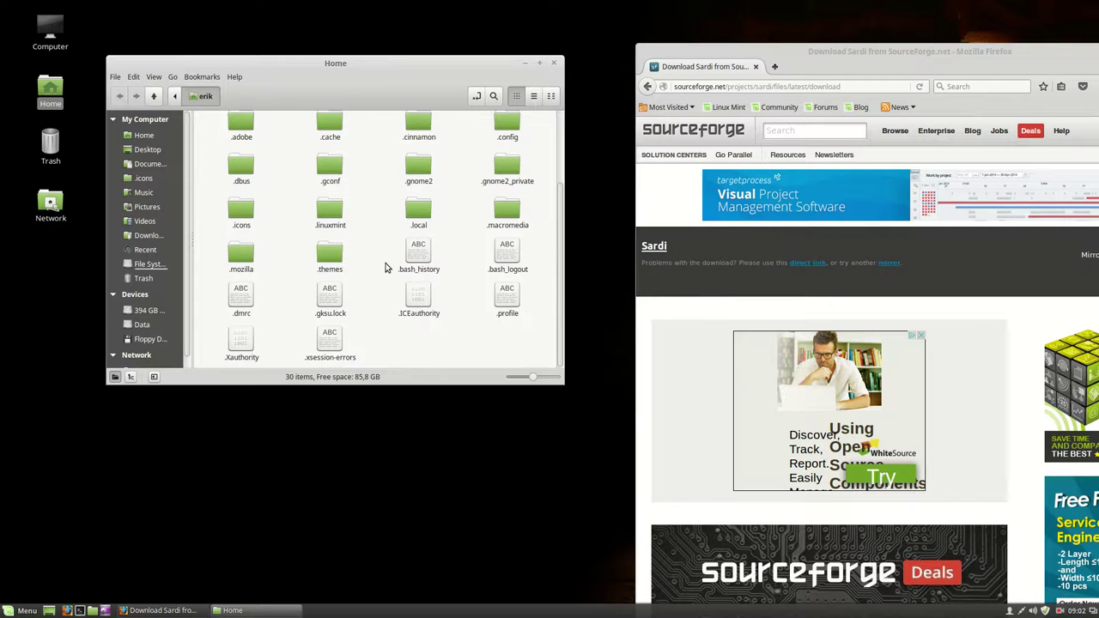
click(240, 215)
click(278, 252)
click(252, 221)
key(Delete)
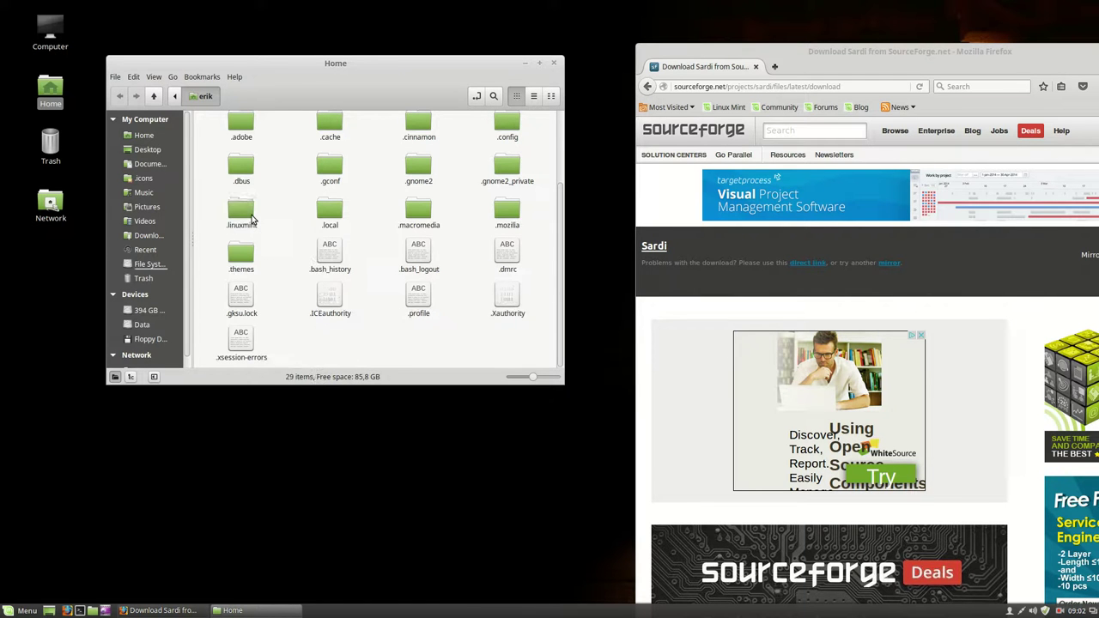
Create a new folder in Home named .icons.
right_click(283, 196)
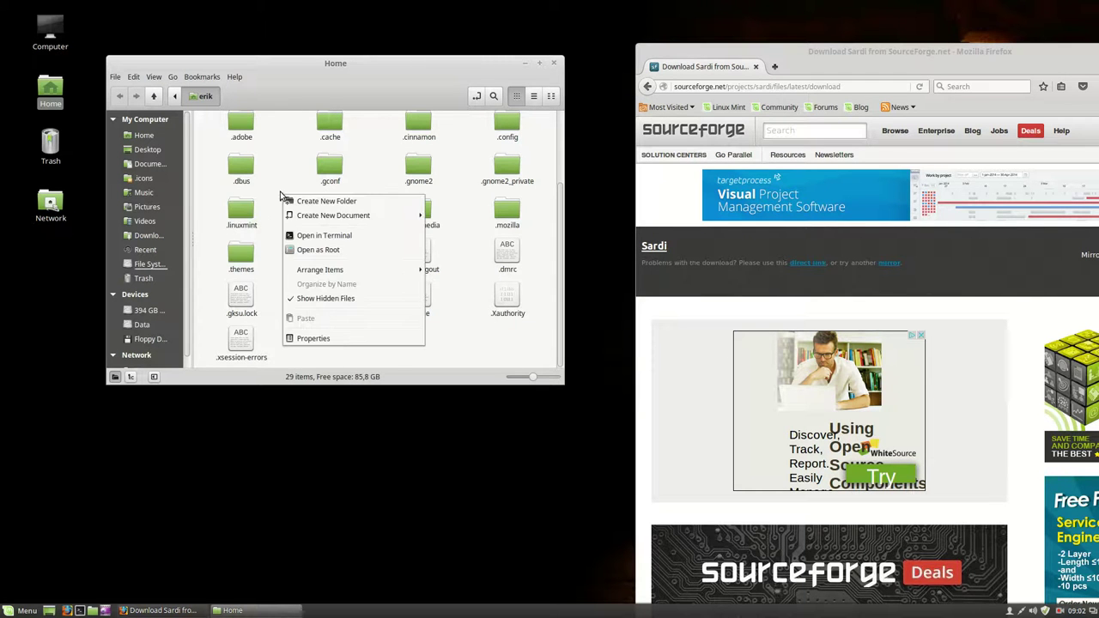
click(327, 201)
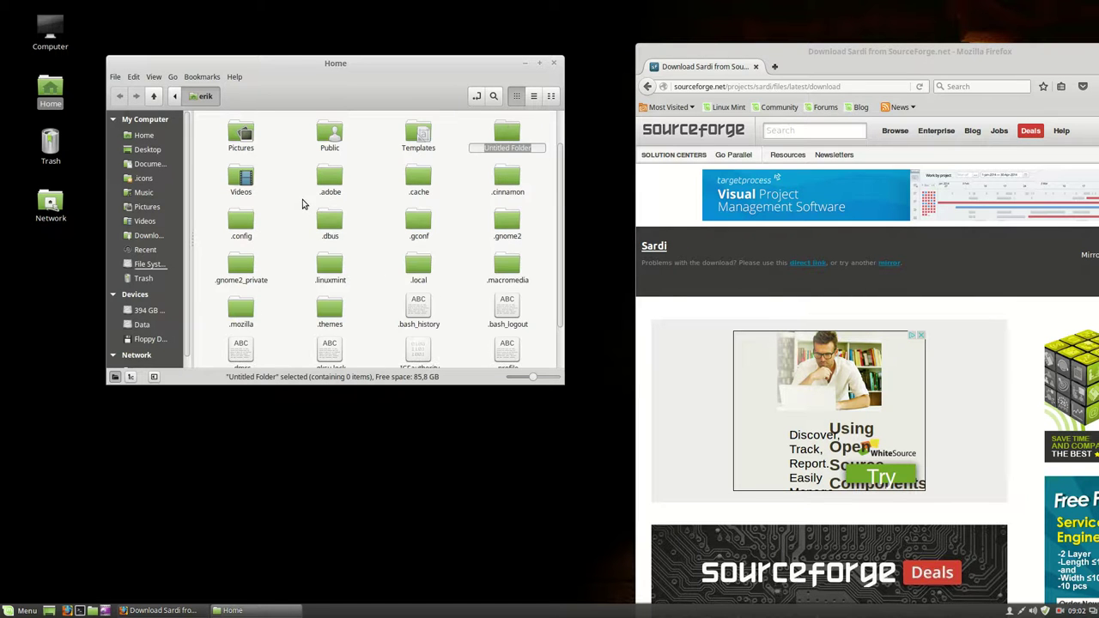
text(.icobn)
key(BackSpace)
text(s)
key(Return)
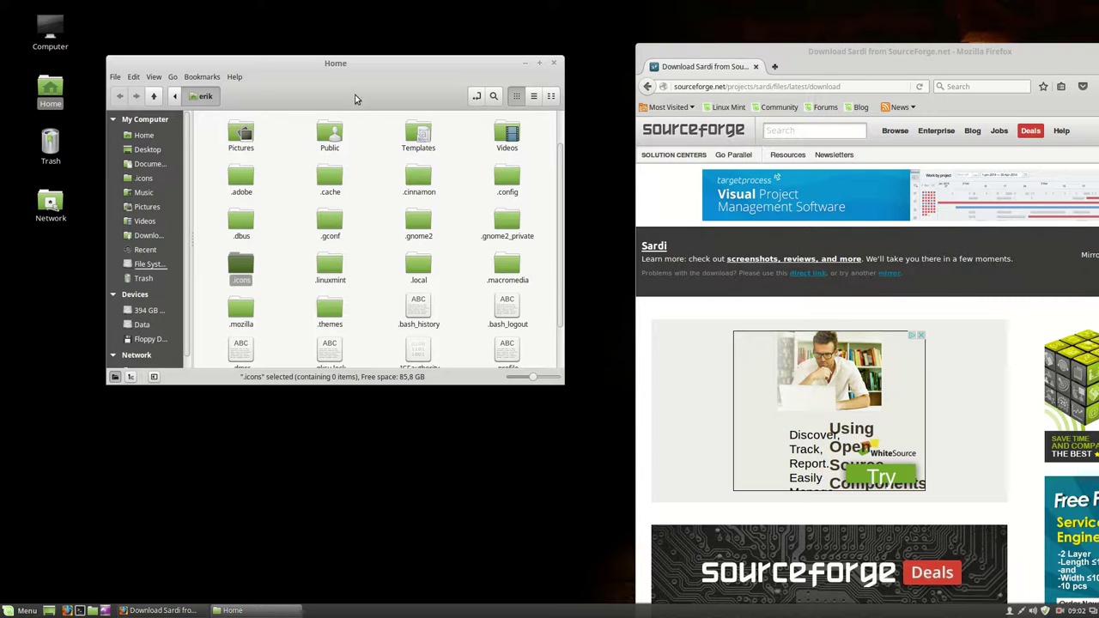
Extract the Sardi 4.0.3.tar.gz archive in the Downloads folder.
key(ctrl+h)
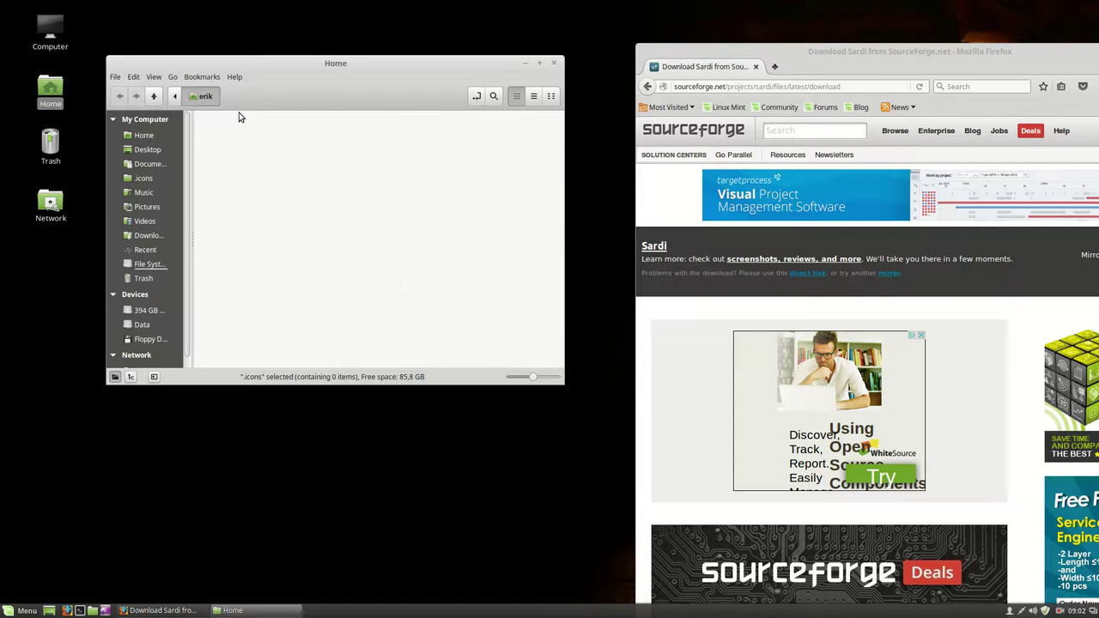
double_click(418, 133)
click(252, 144)
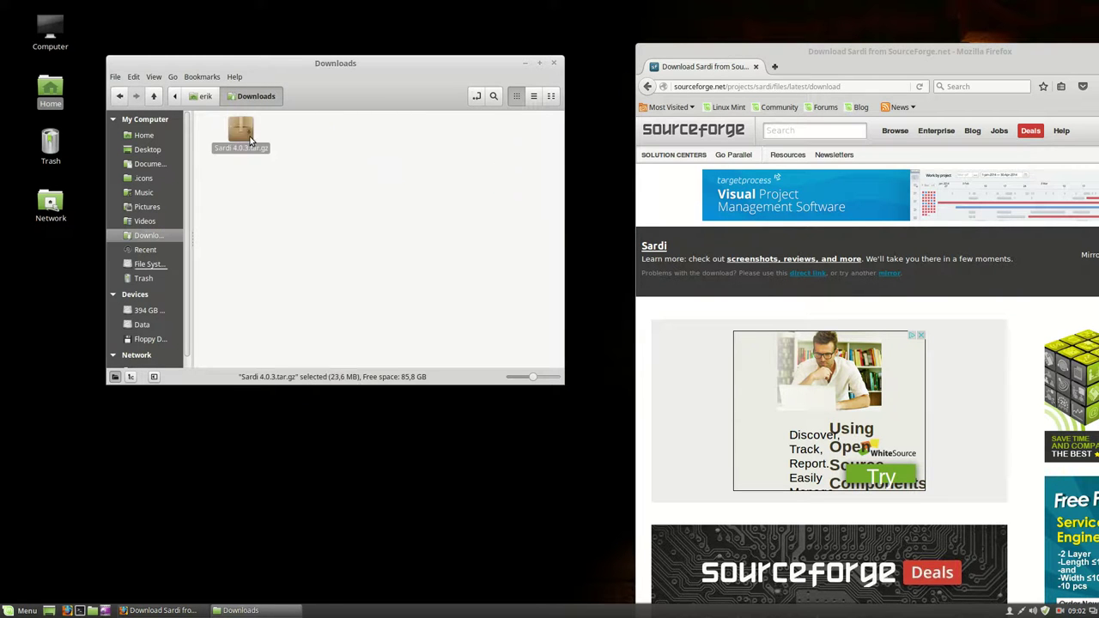
right_click(250, 141)
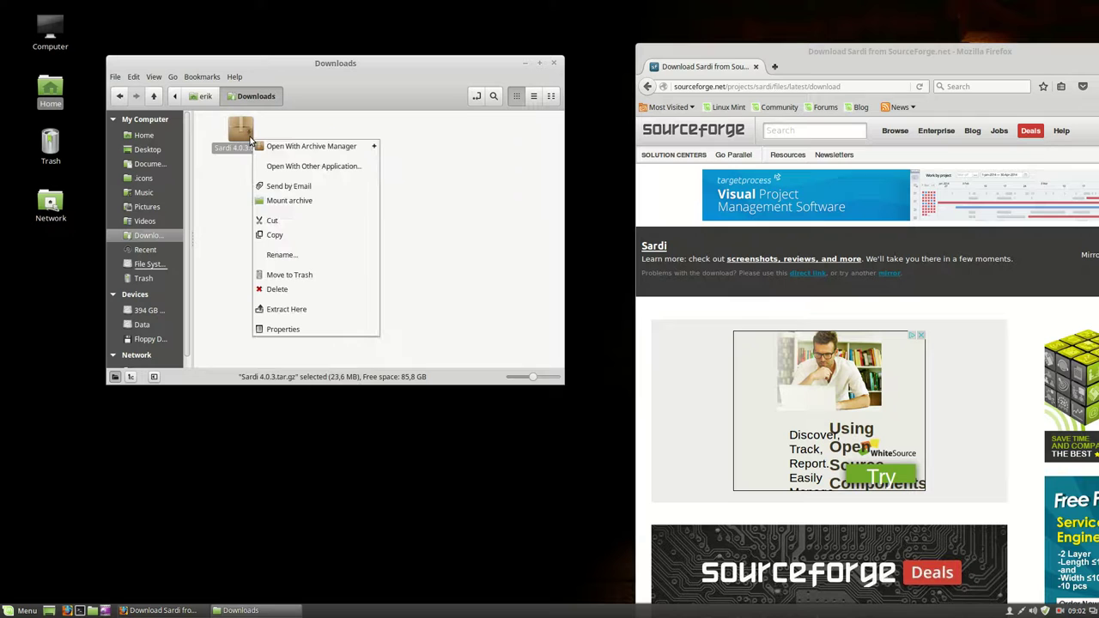
click(304, 309)
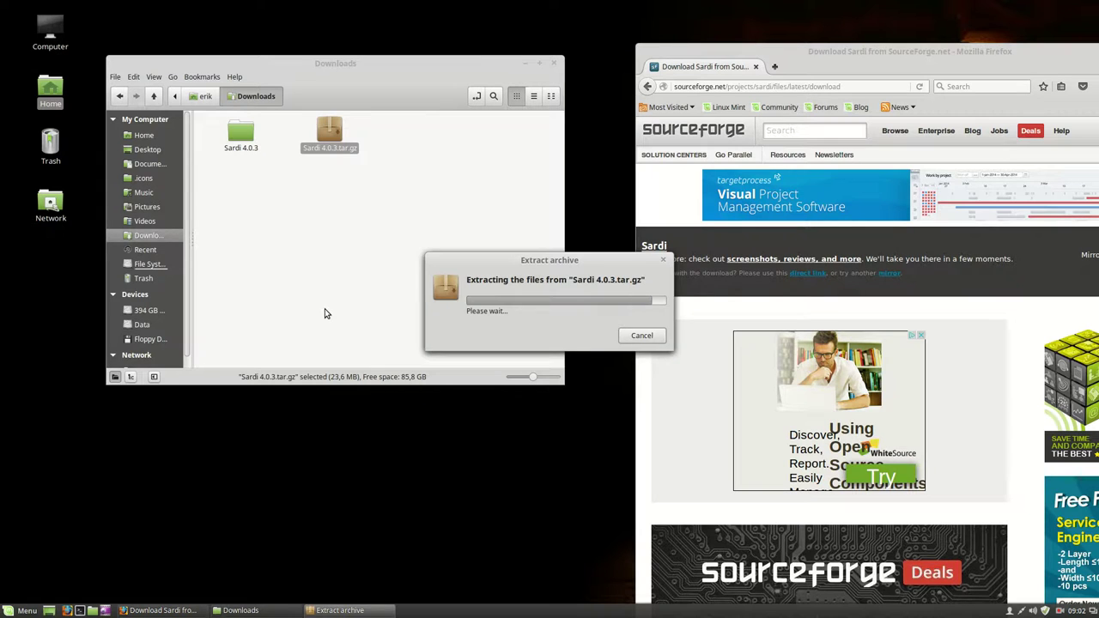
Cut all twelve Sardi theme folders from the extracted Sardi 4.0.3 folder.
double_click(244, 142)
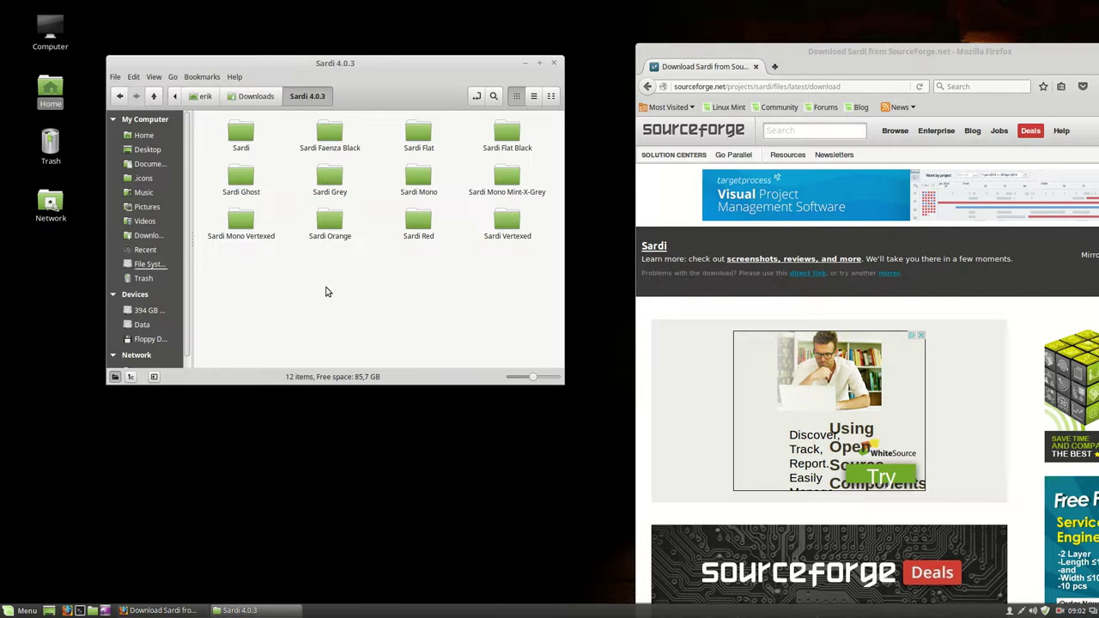
key(ctrl+a)
click(292, 307)
drag(215, 283, 560, 122)
right_click(507, 137)
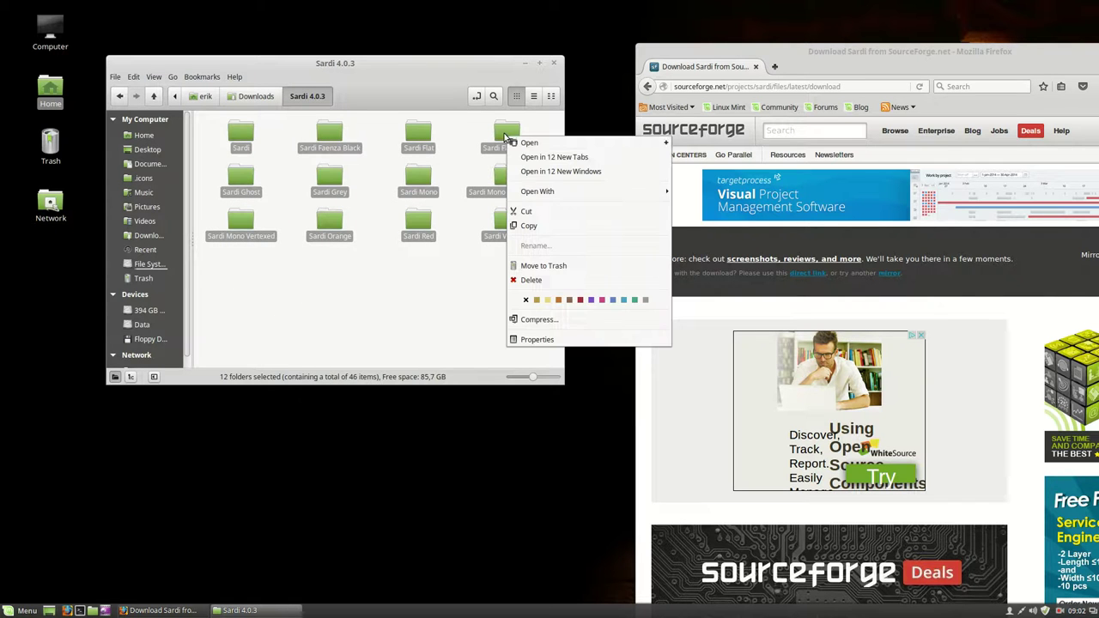
click(534, 211)
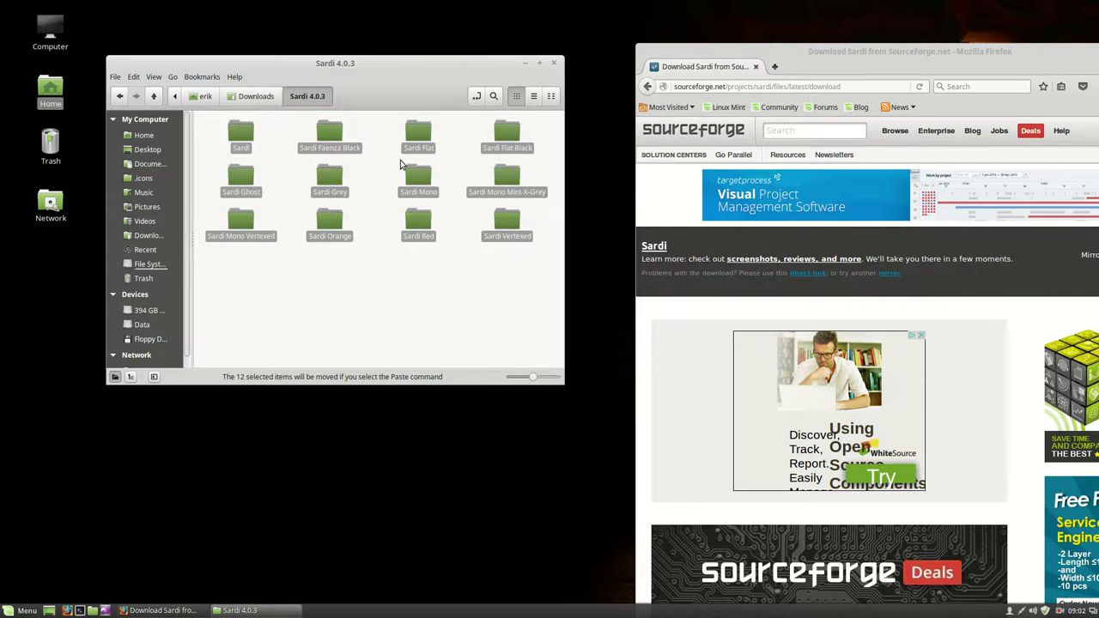
Open the hidden .icons folder in the home folder.
click(150, 181)
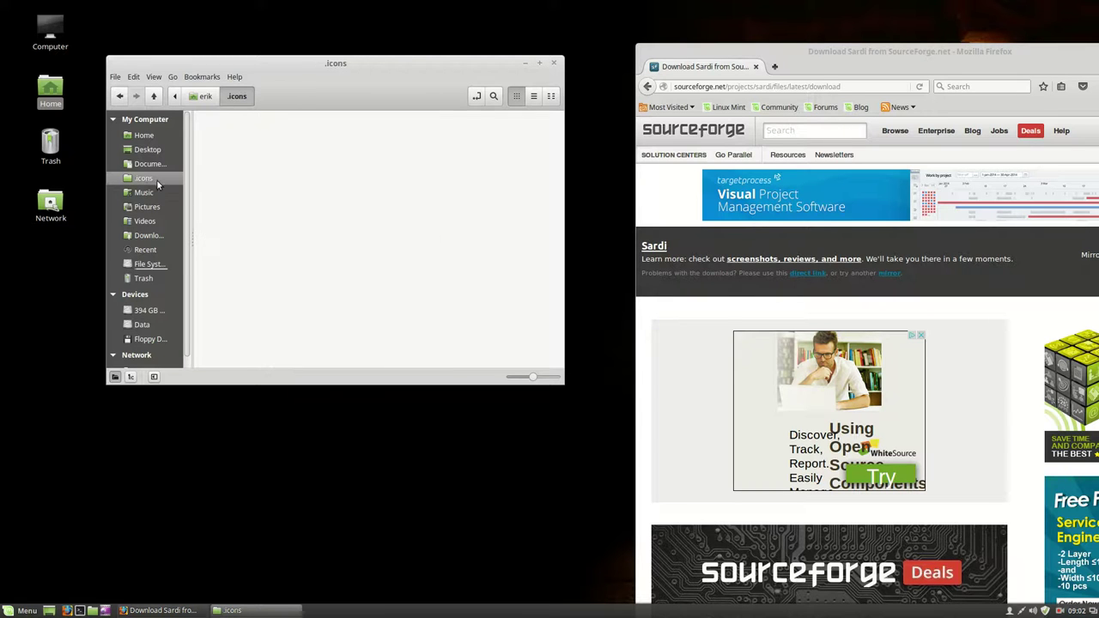
click(201, 100)
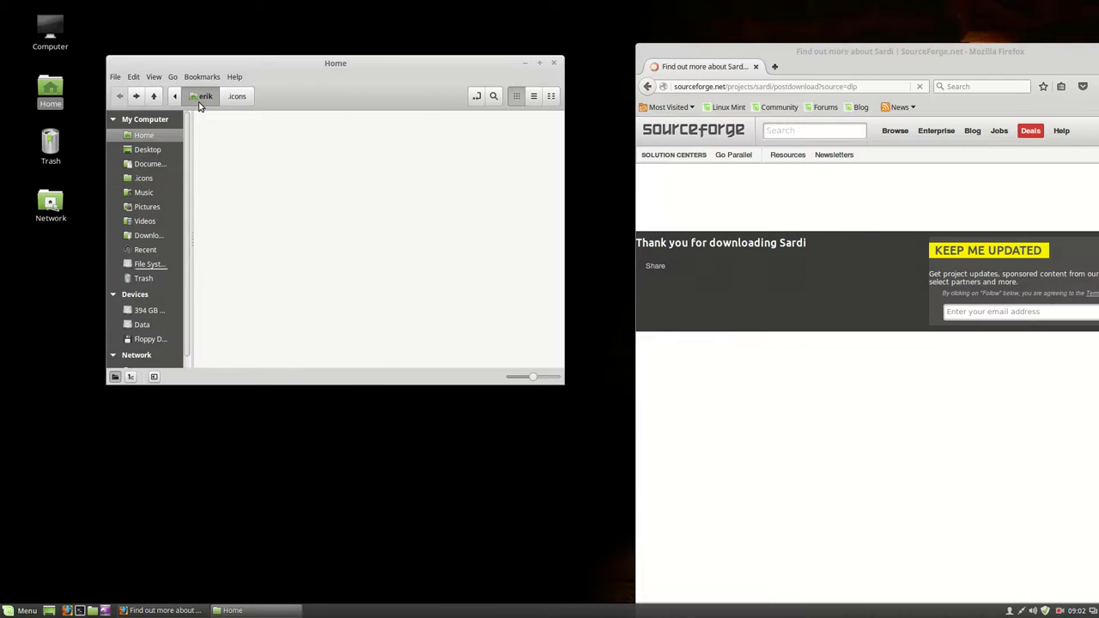
key(ctrl+h)
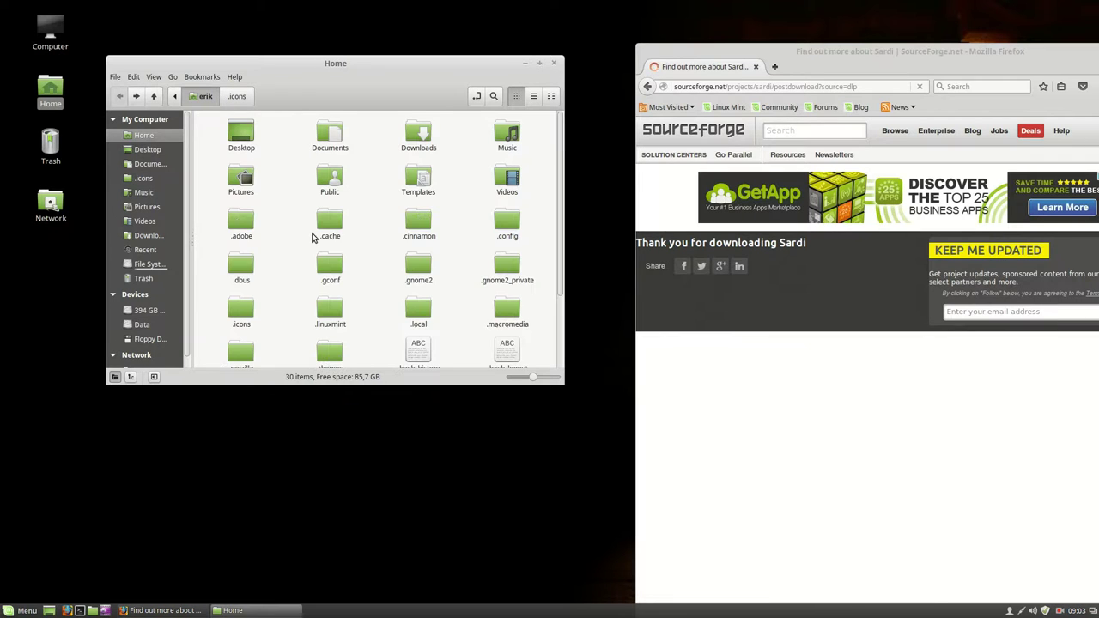
scroll(309, 247, down, 2)
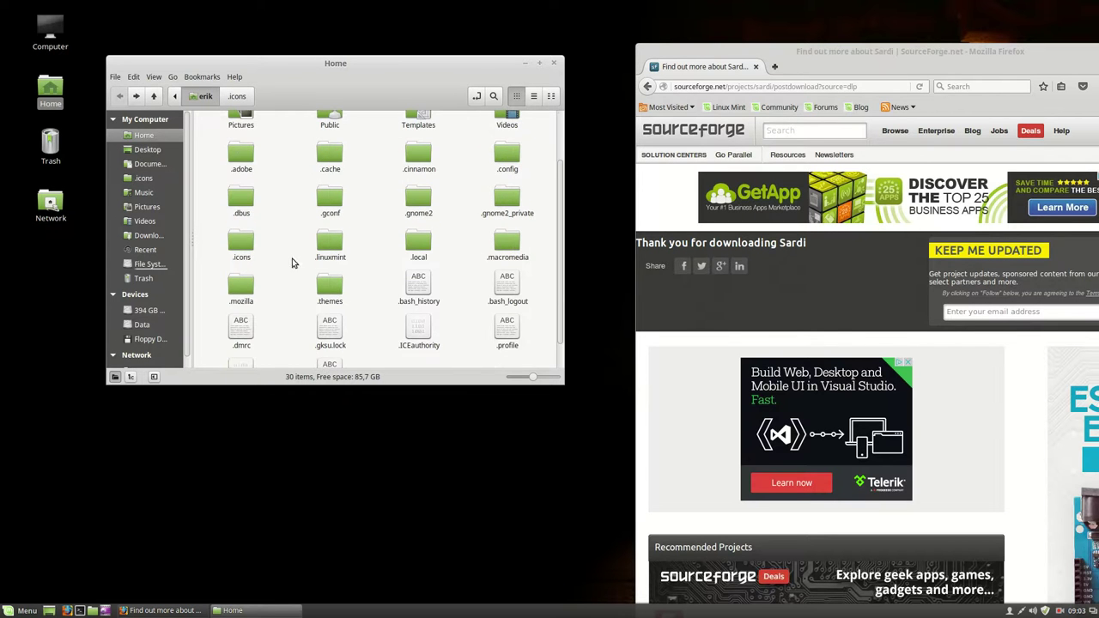
double_click(245, 246)
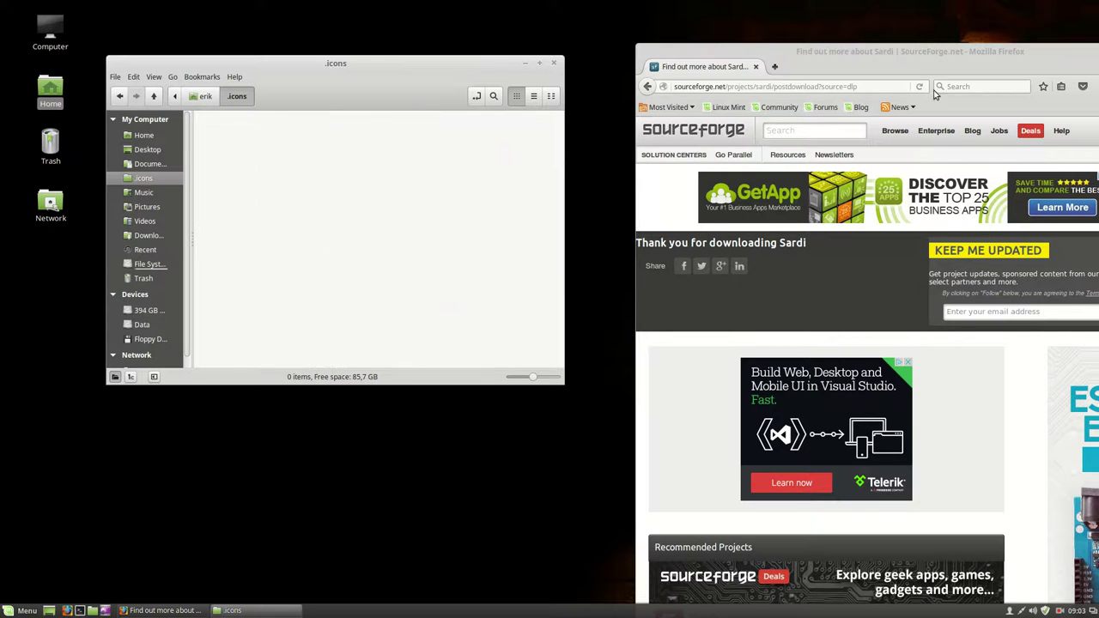
drag(1044, 59, 905, 60)
Paste the twelve Sardi theme folders into .icons.
click(1007, 53)
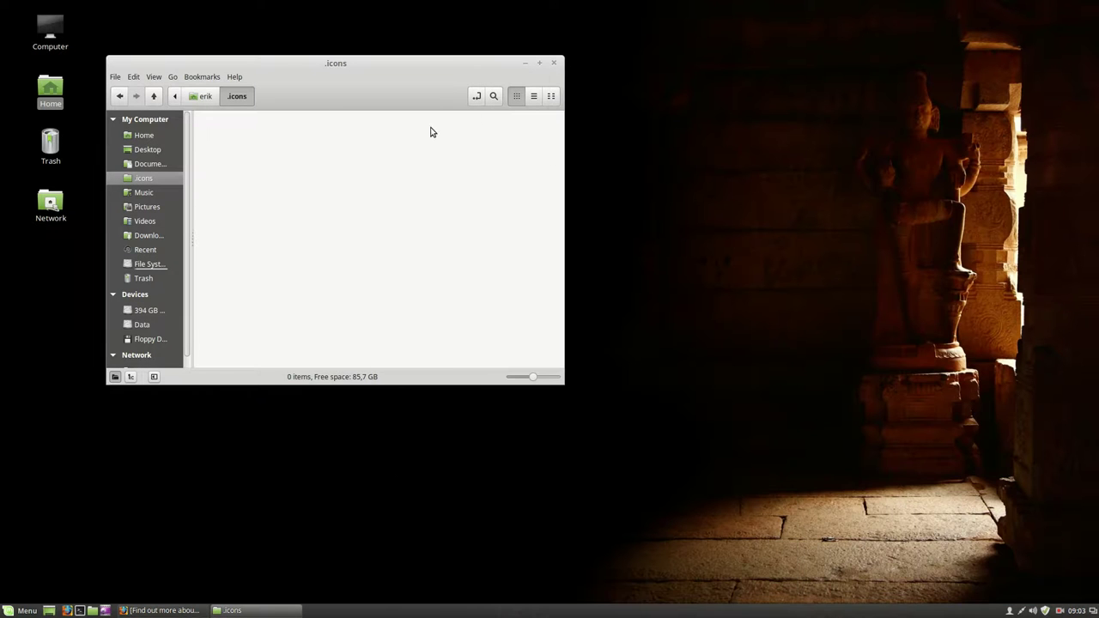
right_click(284, 174)
click(316, 302)
drag(351, 72, 513, 39)
click(482, 254)
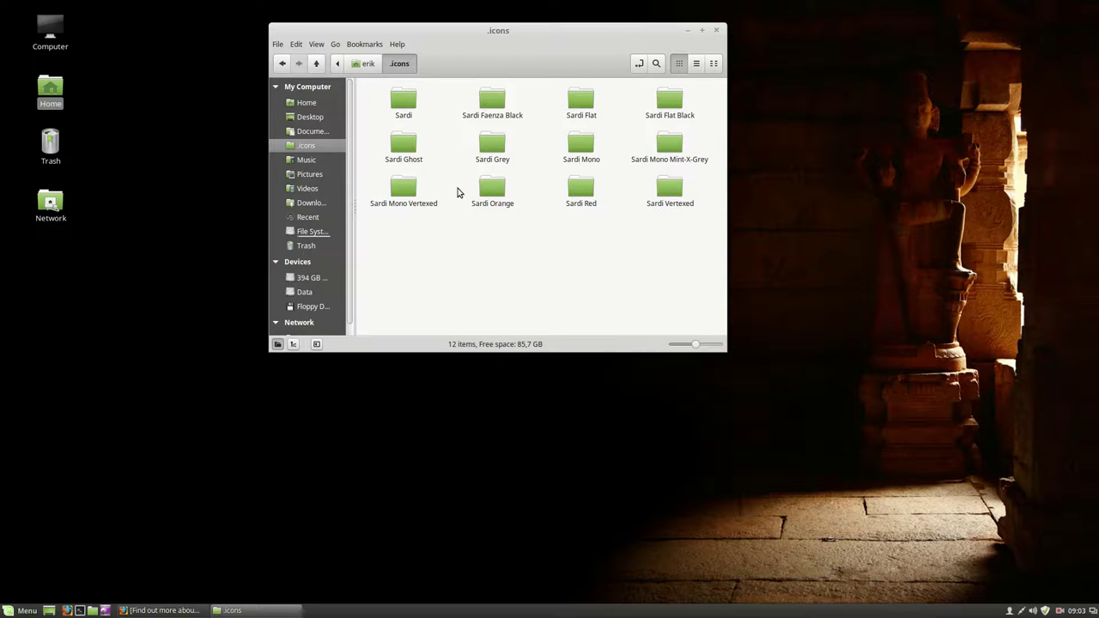
Inspect the Sardi folder and its scalable subfolder, then return to .icons.
click(408, 103)
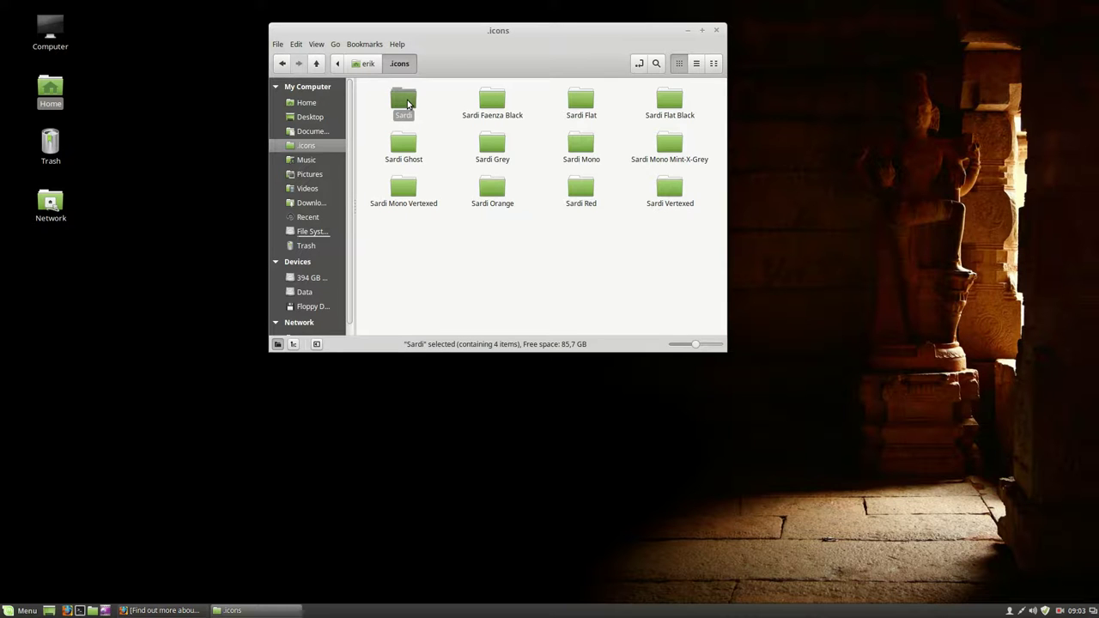
double_click(407, 101)
click(407, 101)
double_click(407, 101)
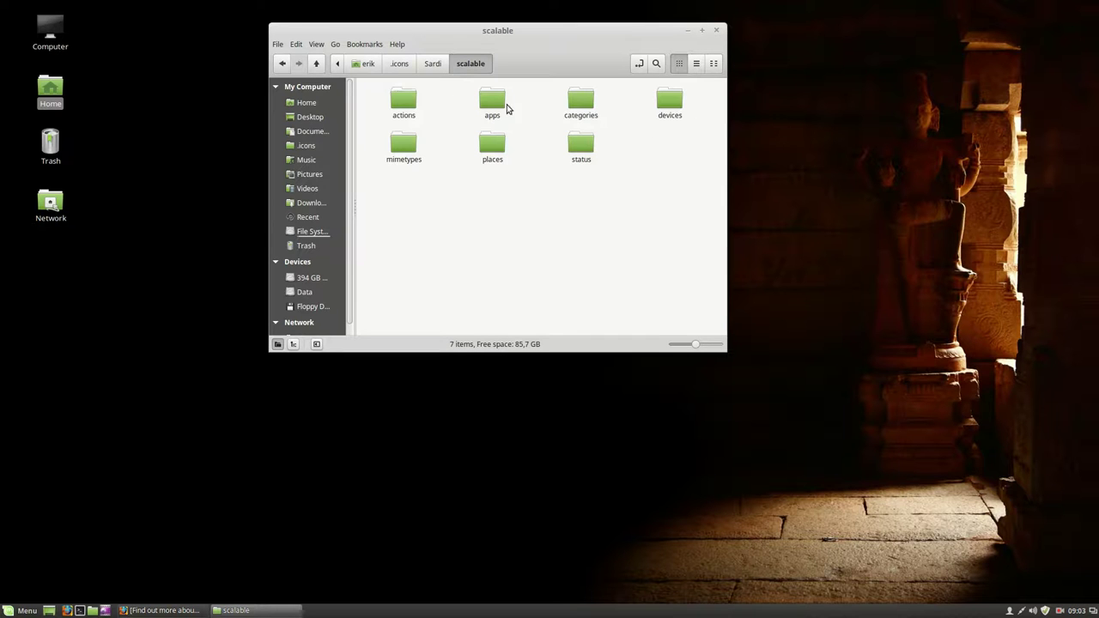
click(432, 64)
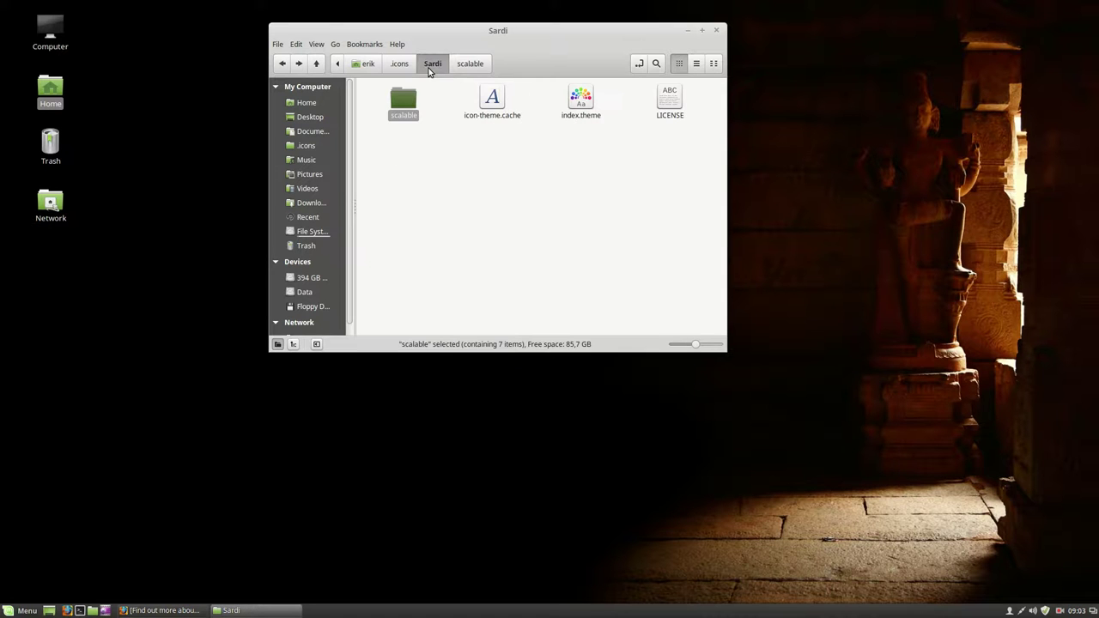
click(400, 66)
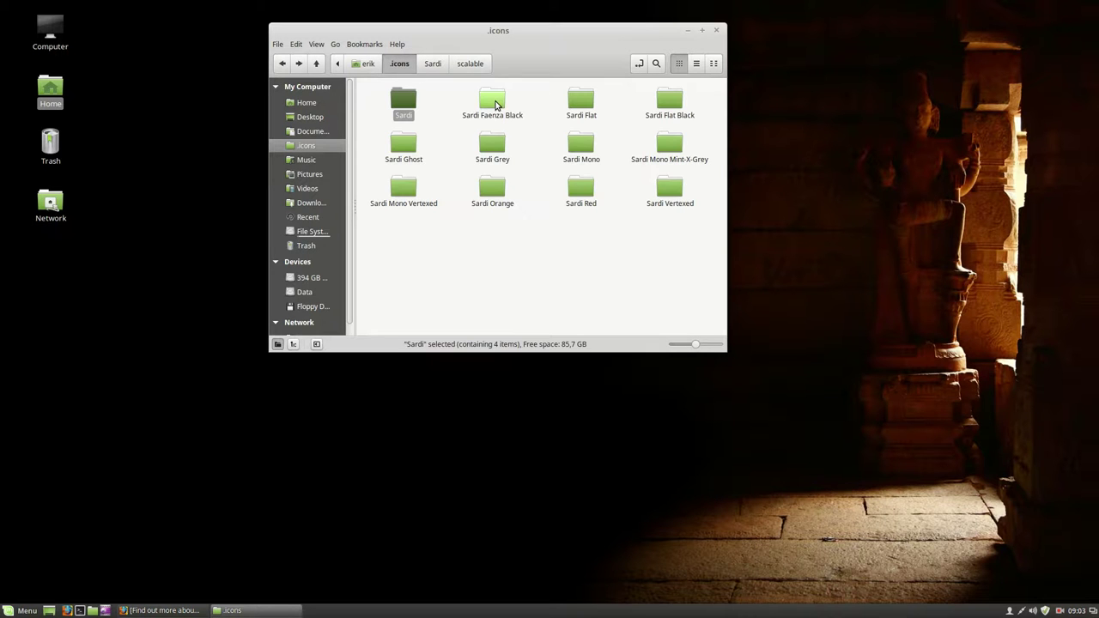
Check item counts of Sardi Faenza Black, Flat, Flat Black, Ghost, Grey, Mono Vertexed, Mono and Orange.
click(493, 102)
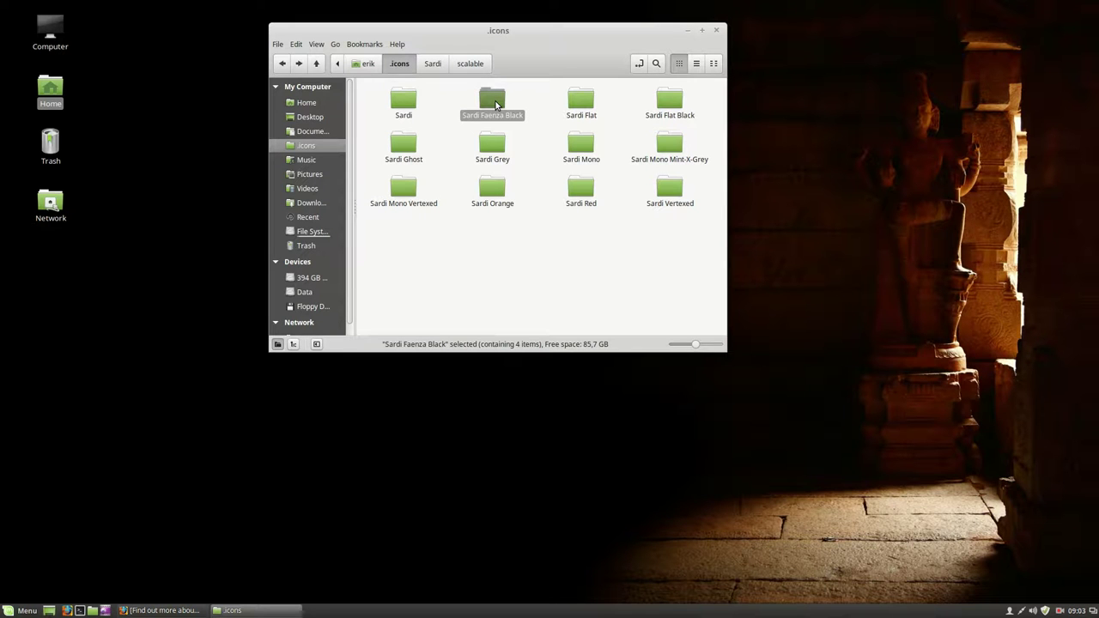
click(399, 109)
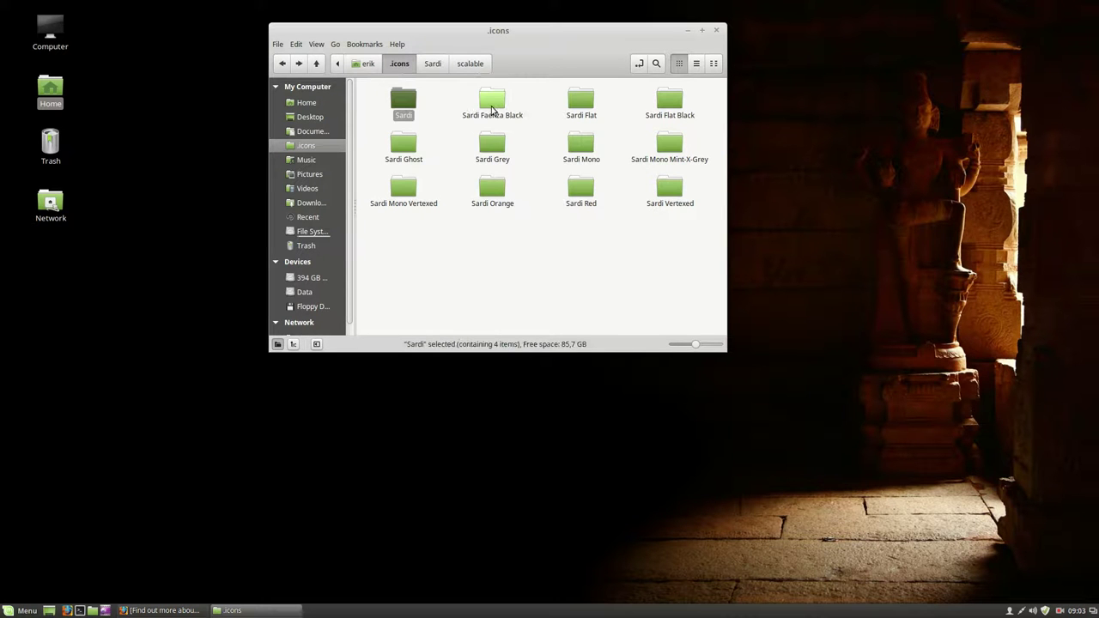
click(493, 108)
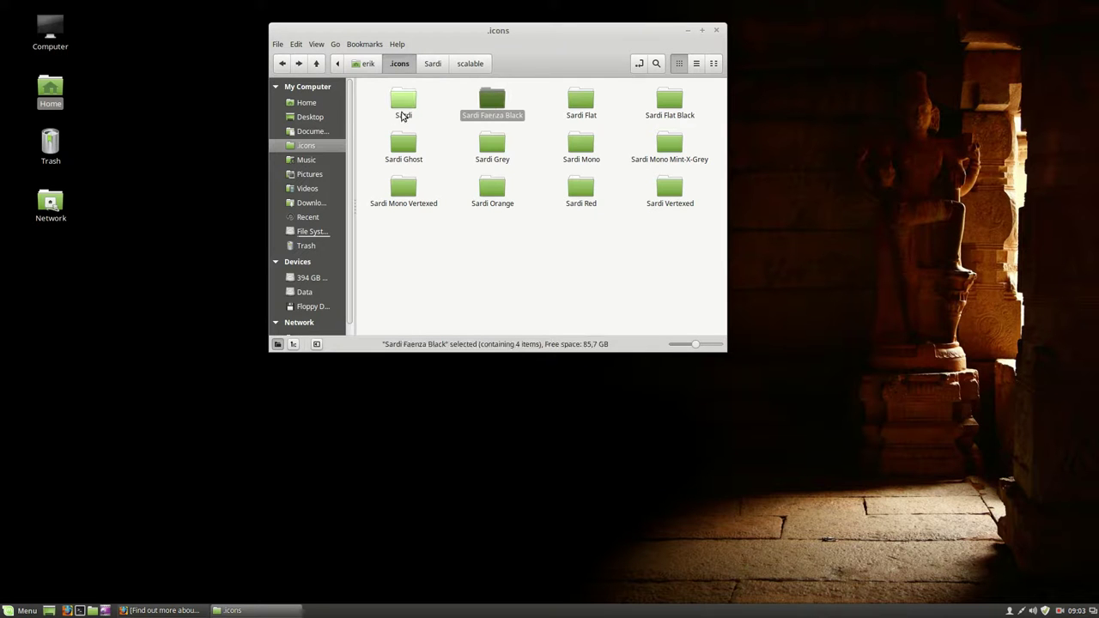
click(583, 106)
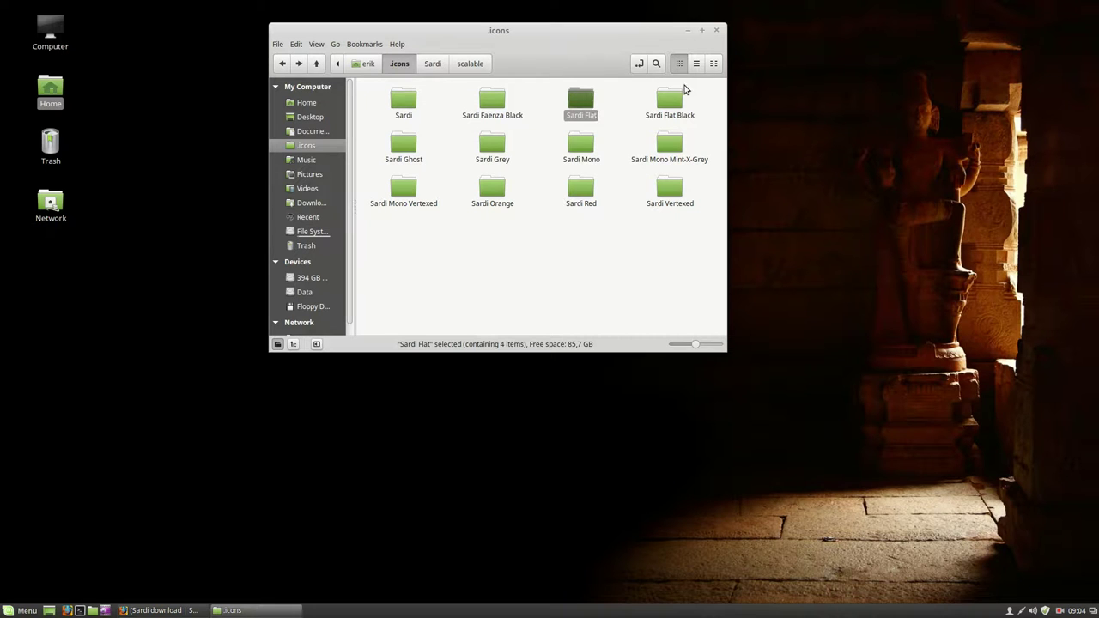
click(671, 100)
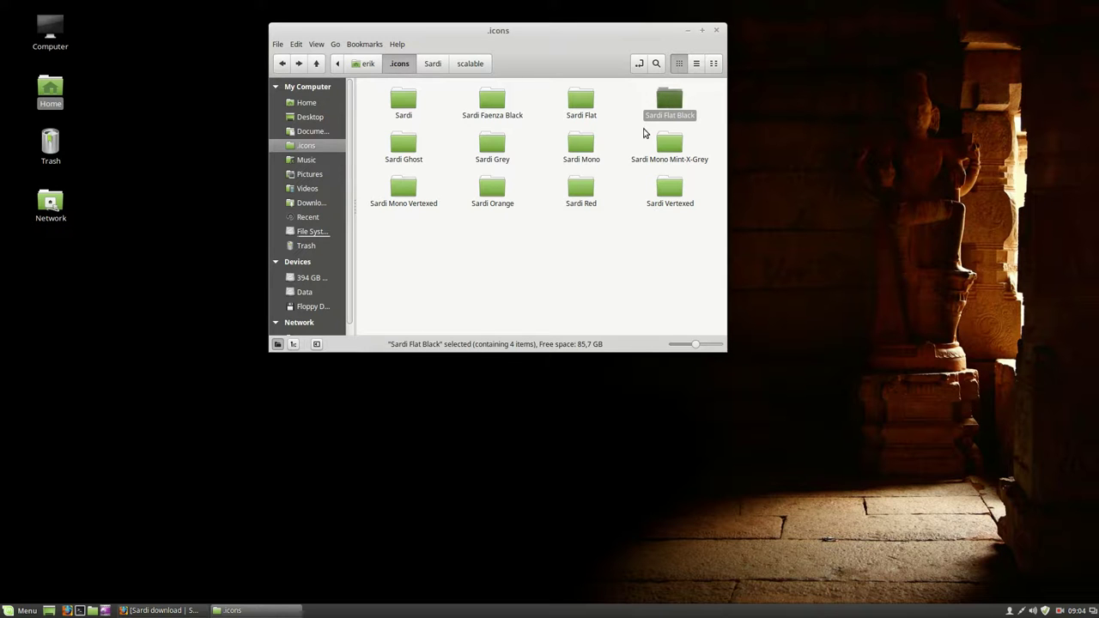
click(416, 151)
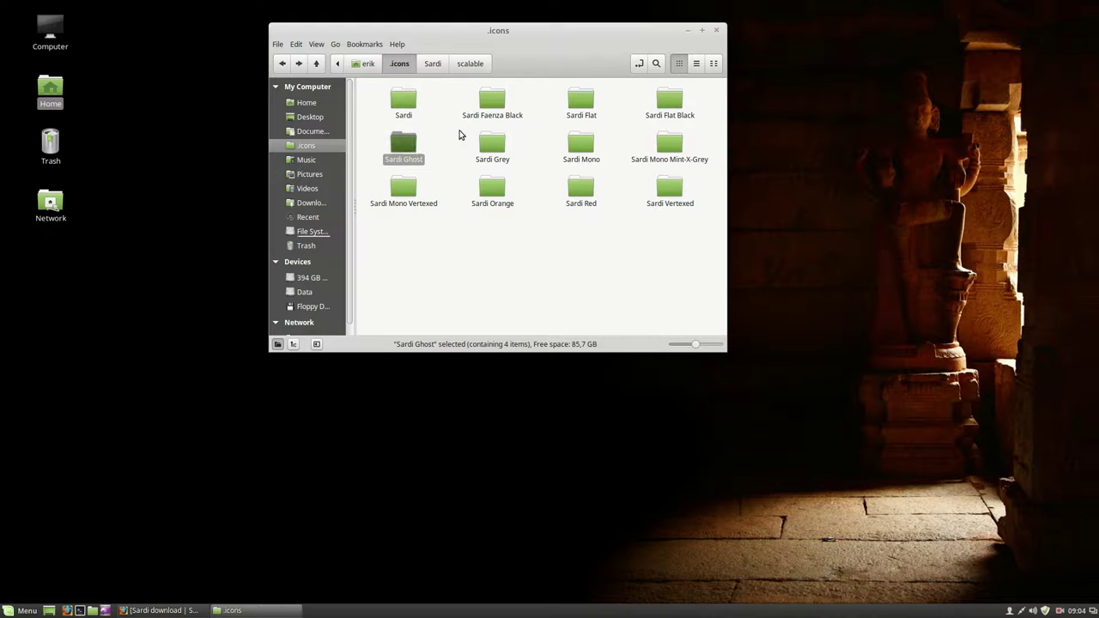
click(493, 143)
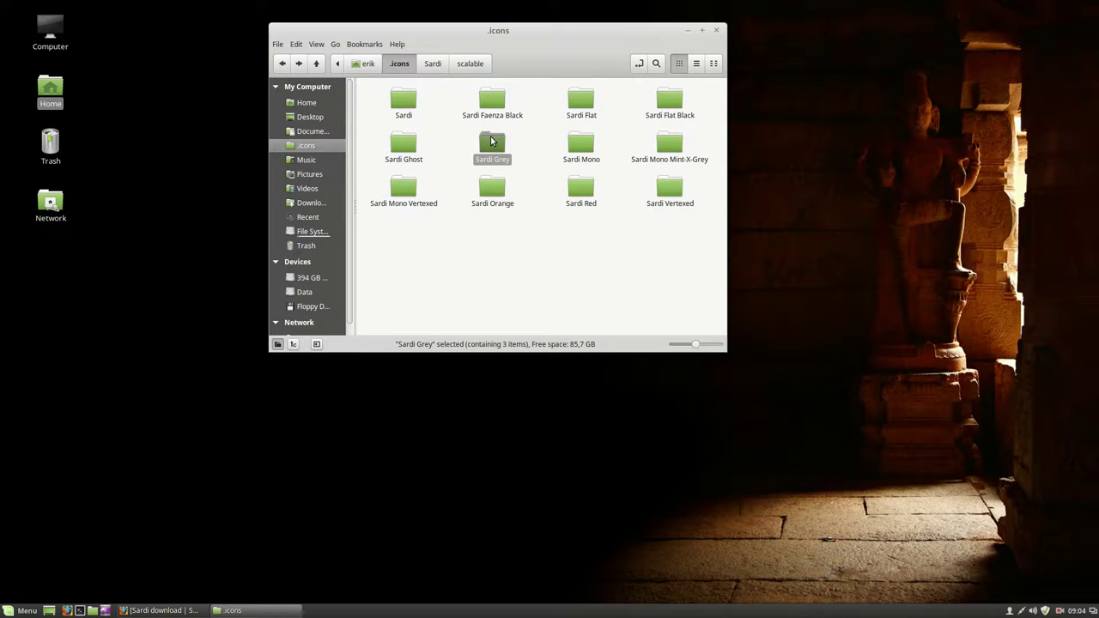
click(404, 190)
click(587, 149)
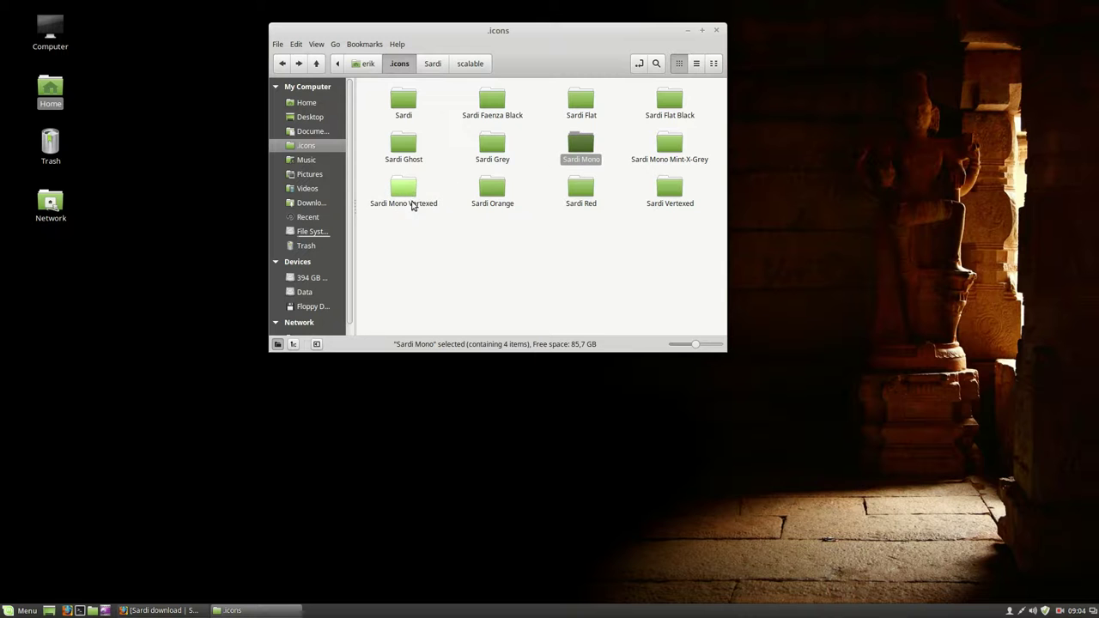
click(477, 184)
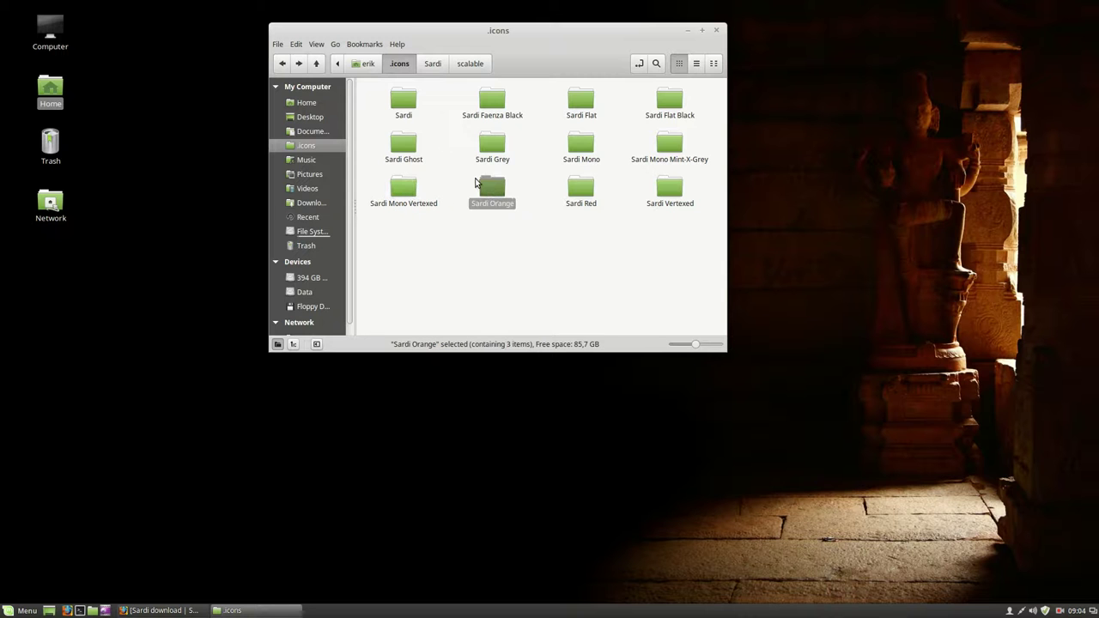
Browse Sardi Vertexed and Sardi Orange's scalable folder, returning to .icons each time.
double_click(669, 196)
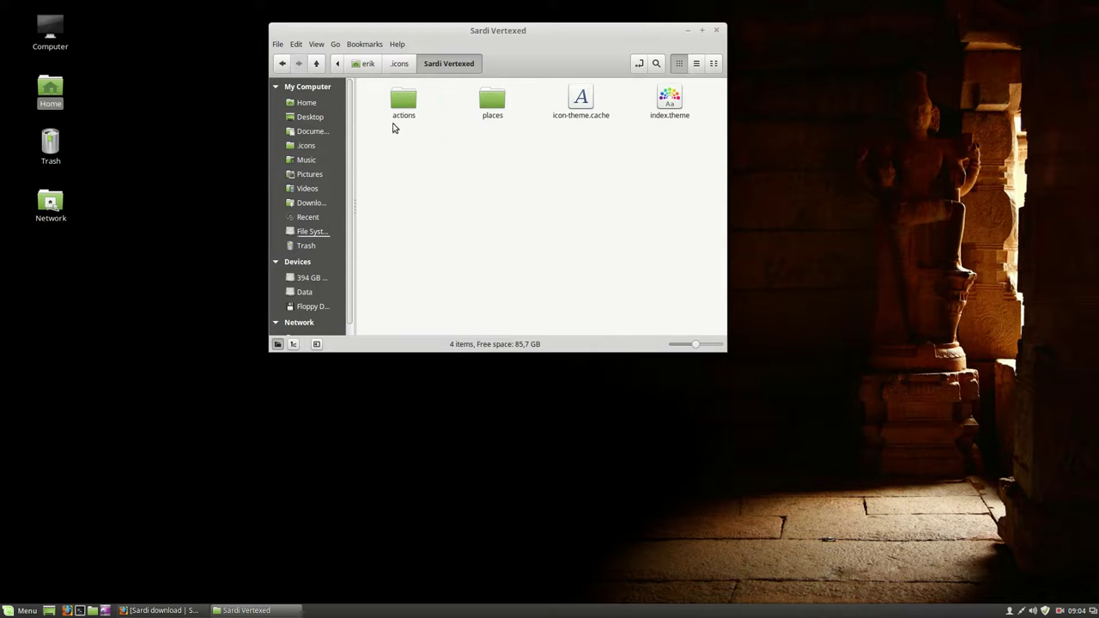
drag(391, 133, 530, 88)
click(400, 65)
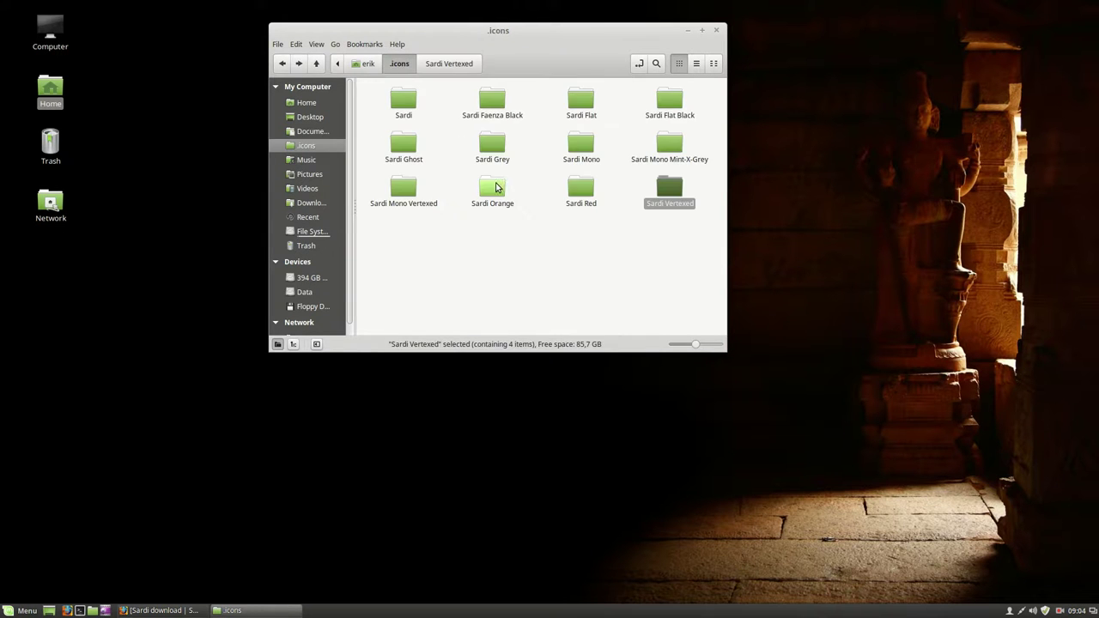
double_click(494, 189)
drag(383, 138, 427, 101)
double_click(397, 102)
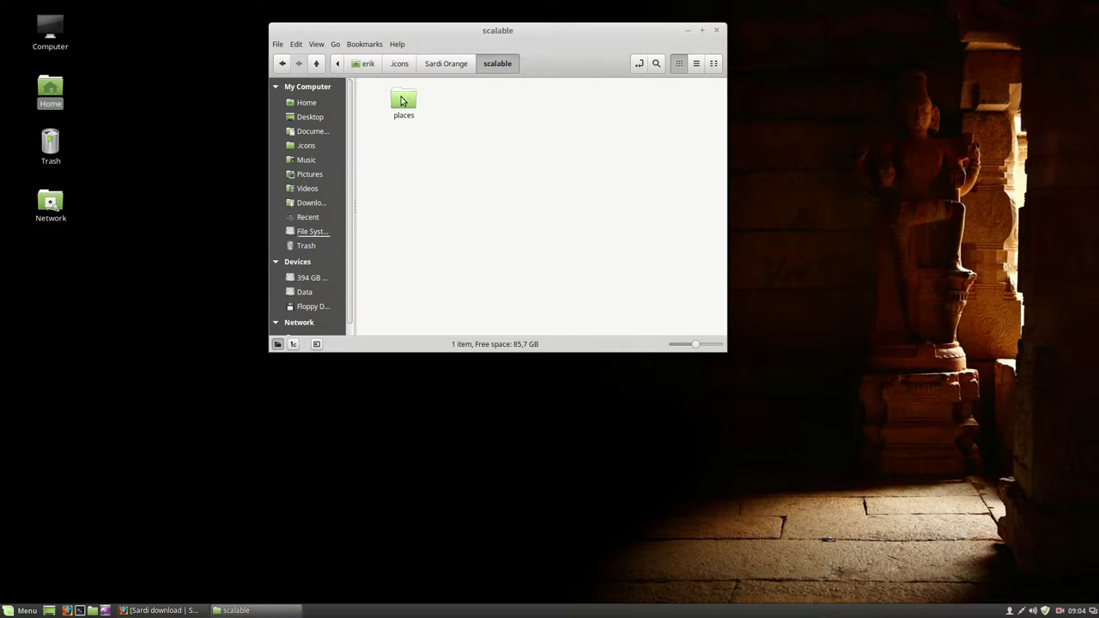
click(456, 64)
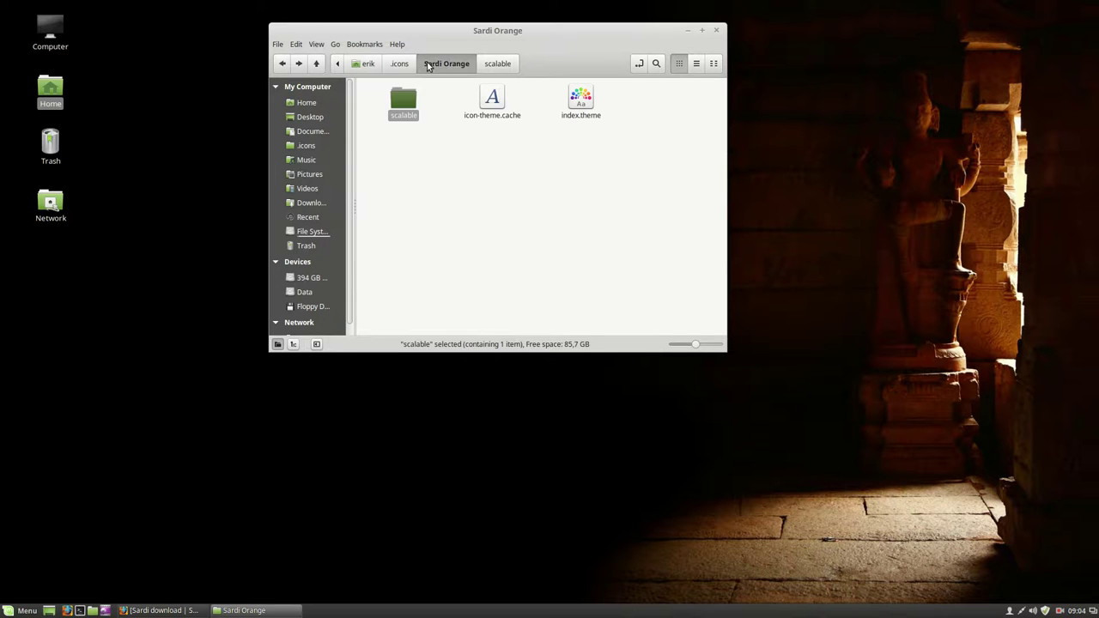
click(401, 66)
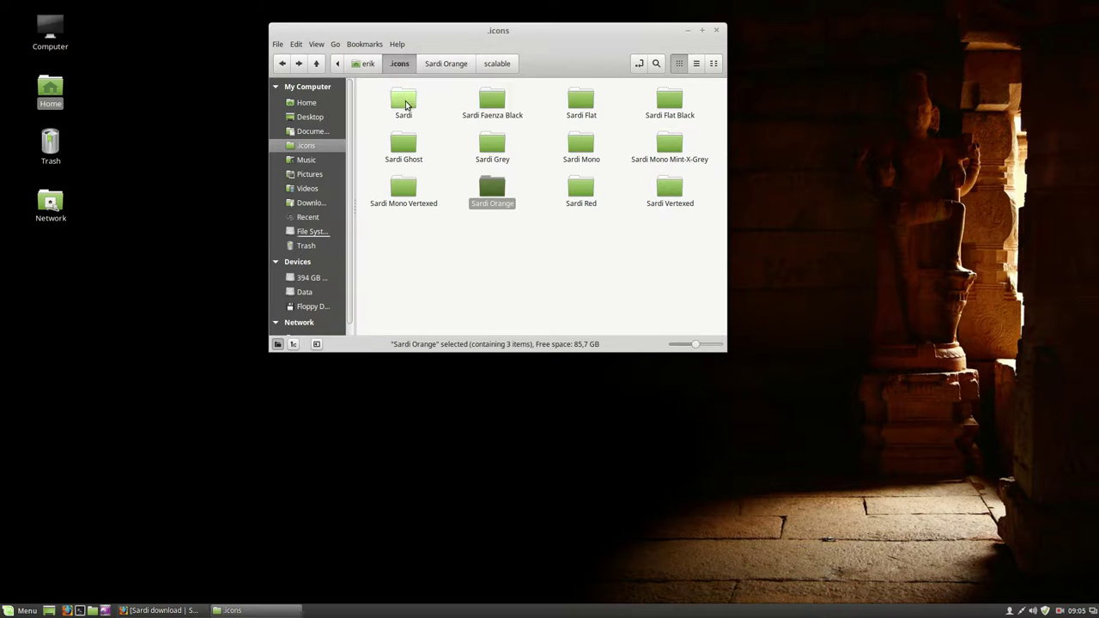
Compare the Sardi, Sardi Flat, Sardi Ghost and Sardi Mono folders, then open the application menu.
click(406, 104)
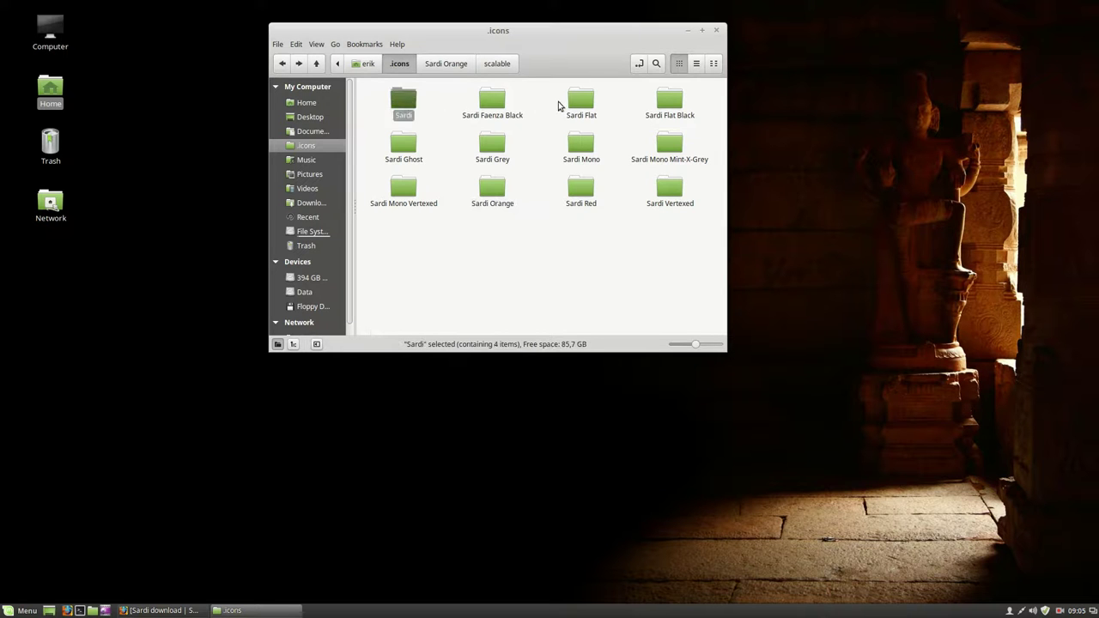
click(574, 101)
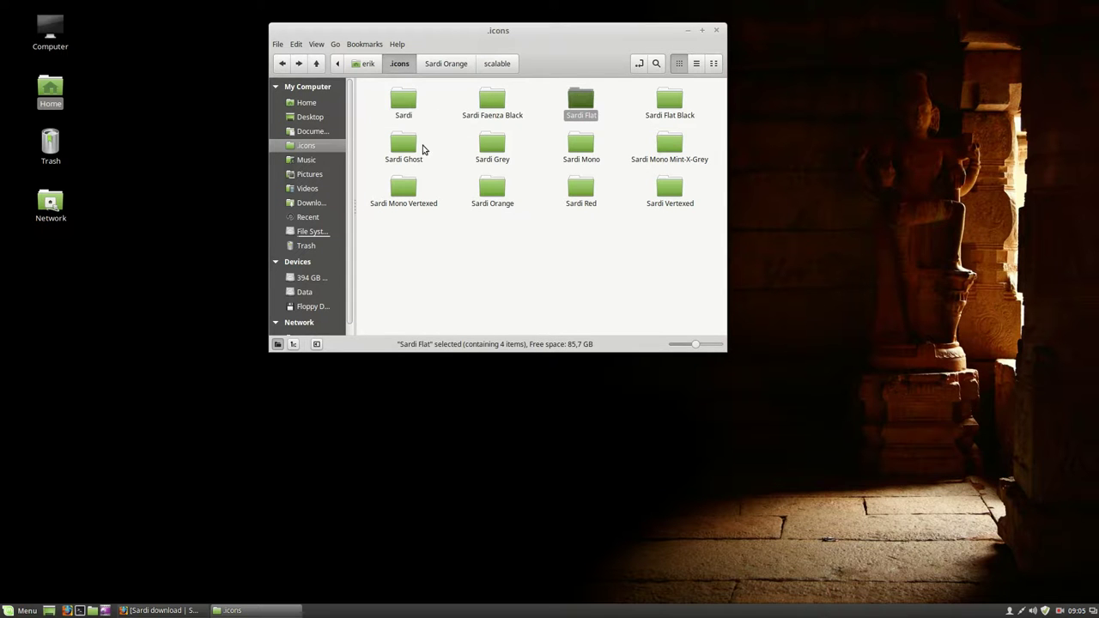
click(410, 147)
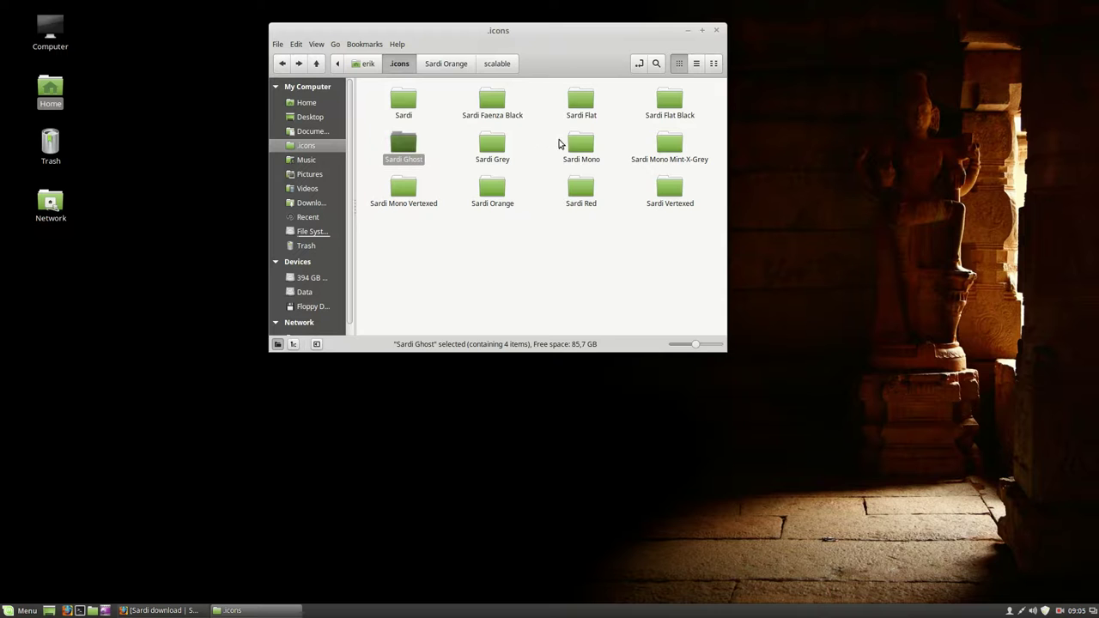
click(583, 146)
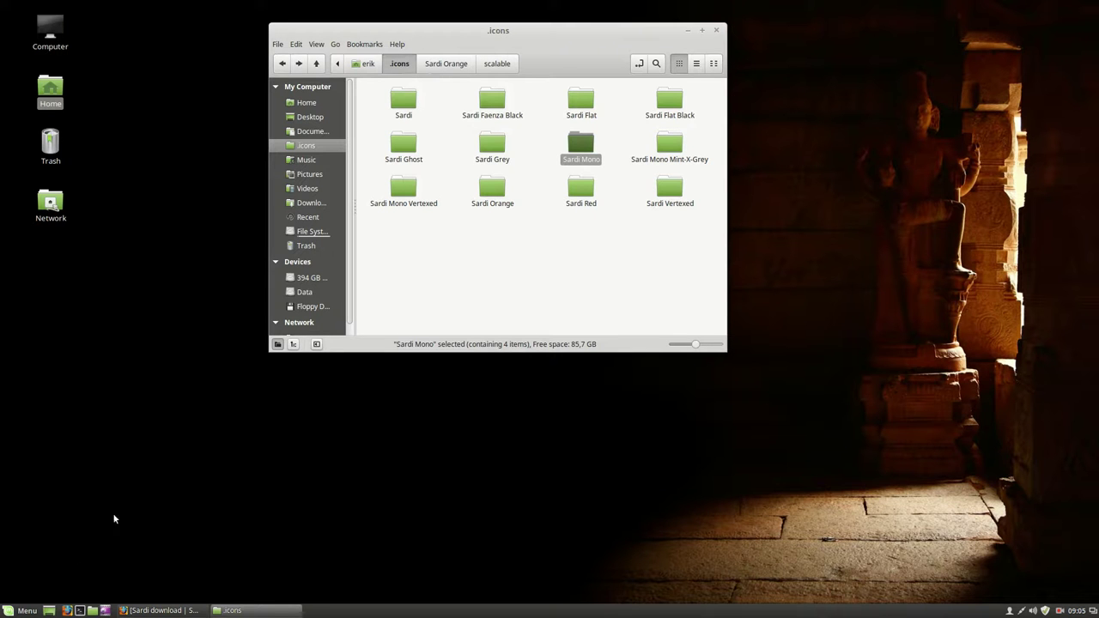
click(21, 611)
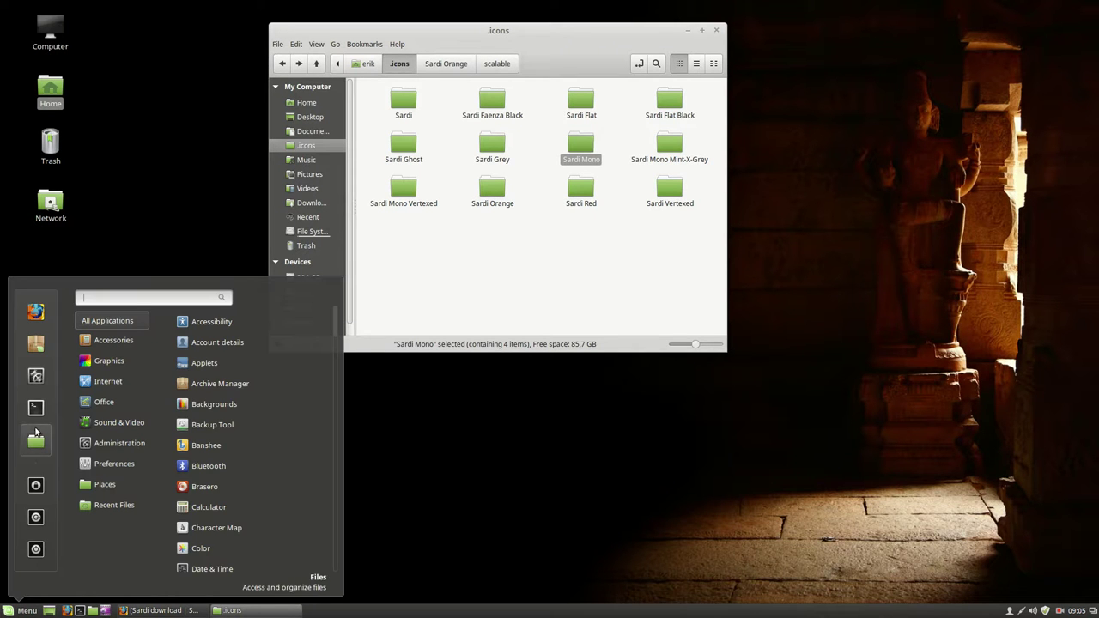
Open Themes in System Settings beside Nemo and set the icon theme to Sardi.
click(36, 378)
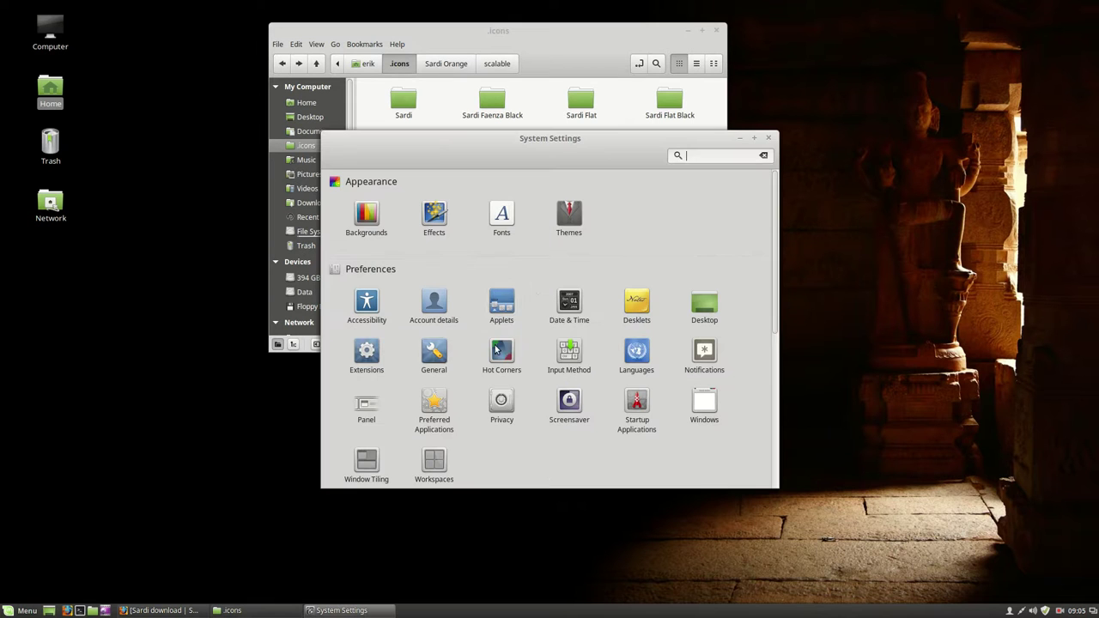
click(569, 220)
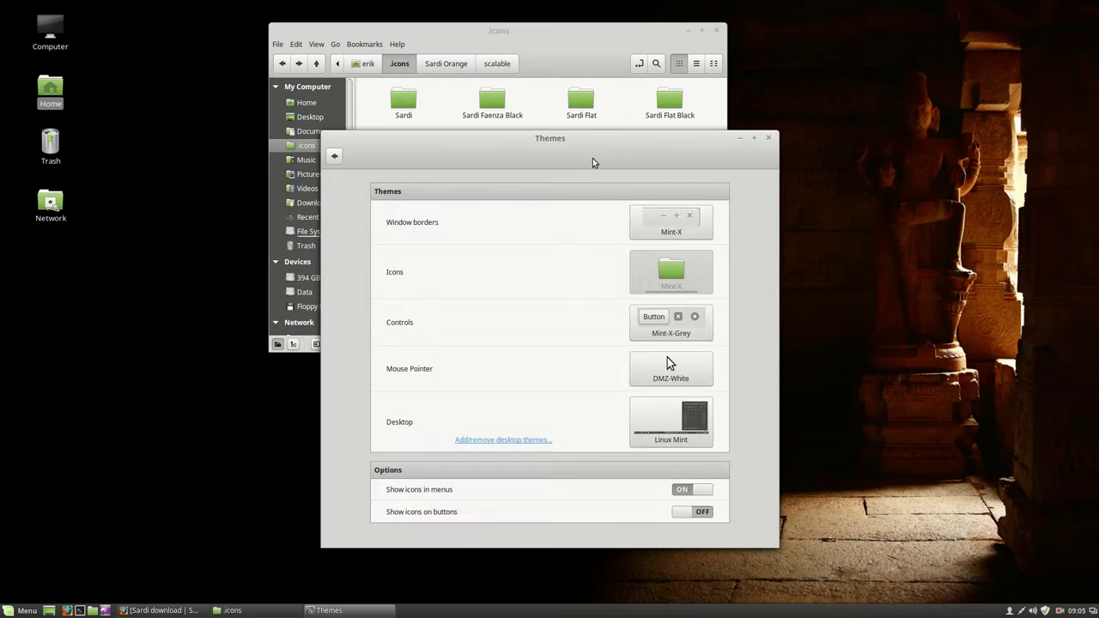
drag(685, 143, 910, 175)
drag(518, 39, 371, 25)
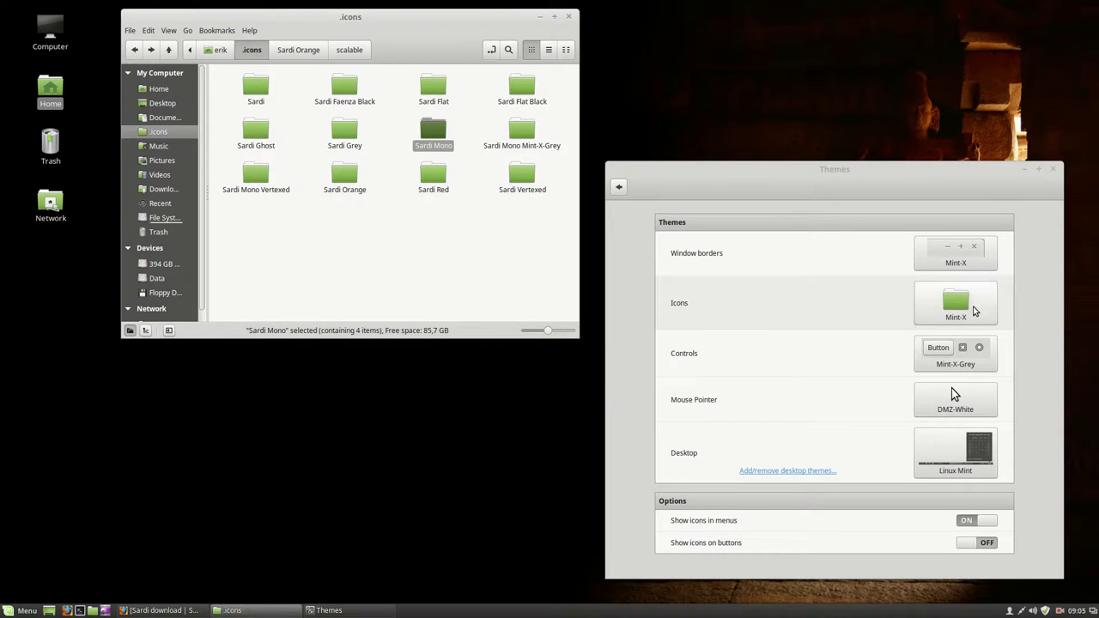
click(962, 306)
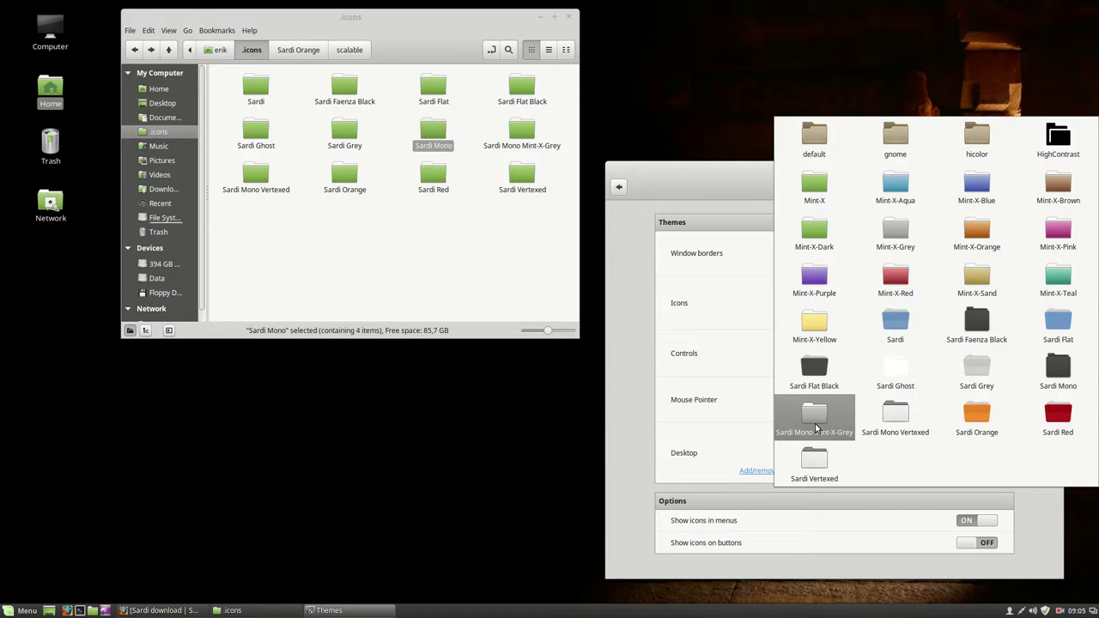
click(895, 328)
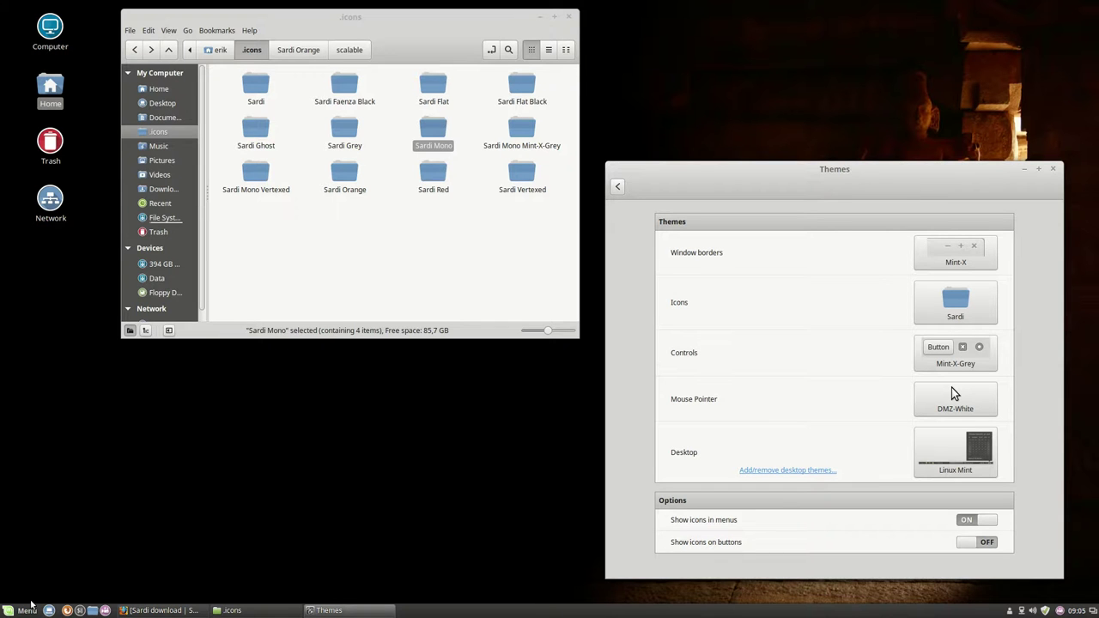
click(26, 611)
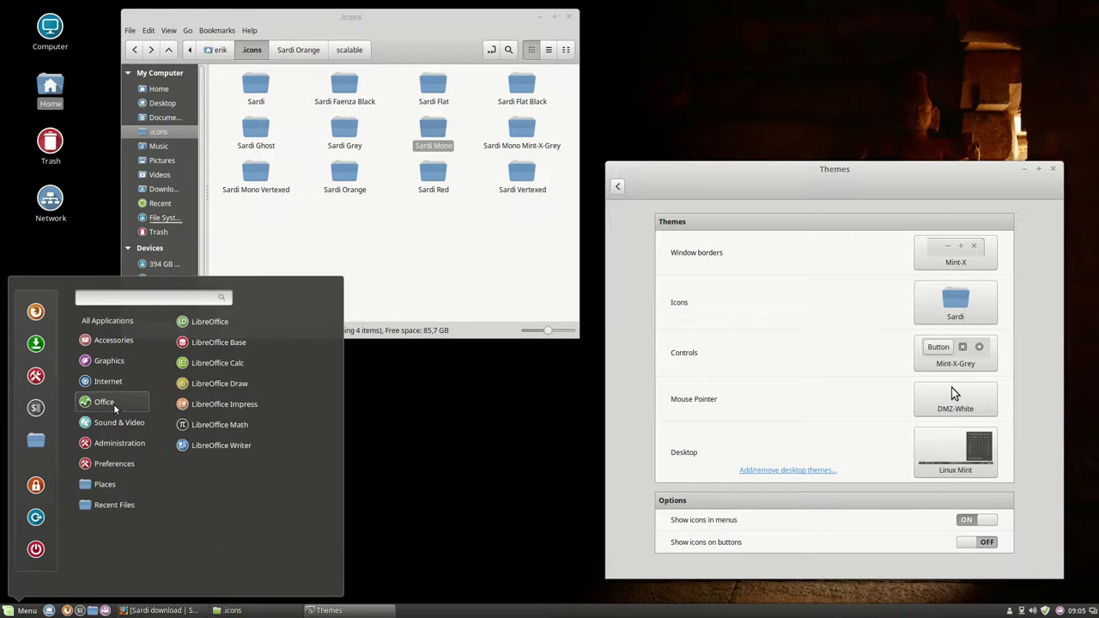
mouse_move(110, 445)
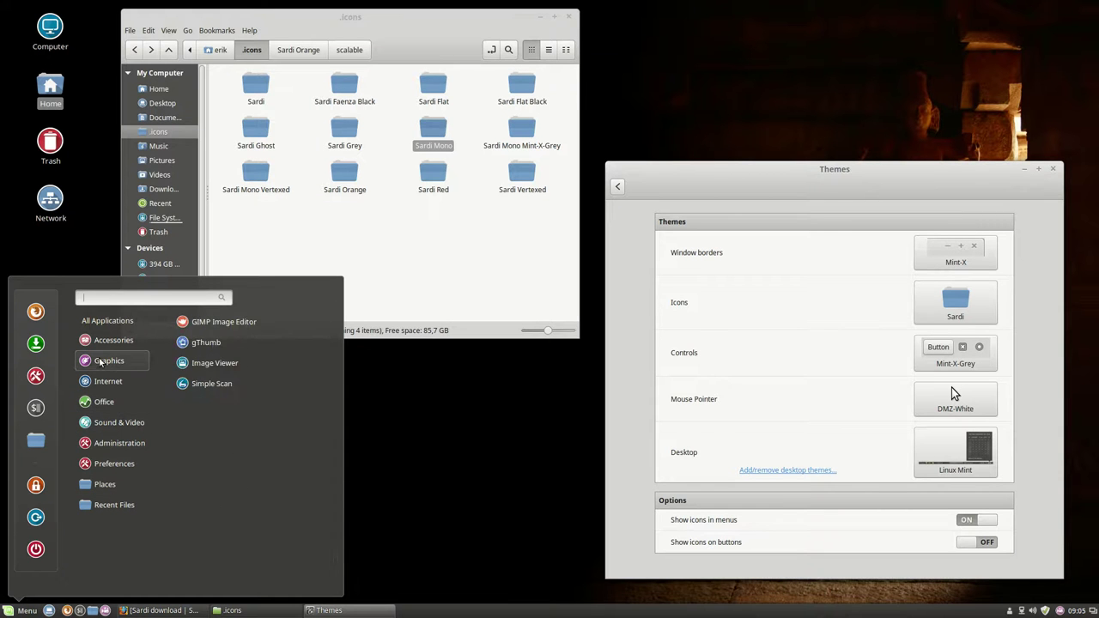
mouse_move(111, 341)
scroll(206, 447, down, 2)
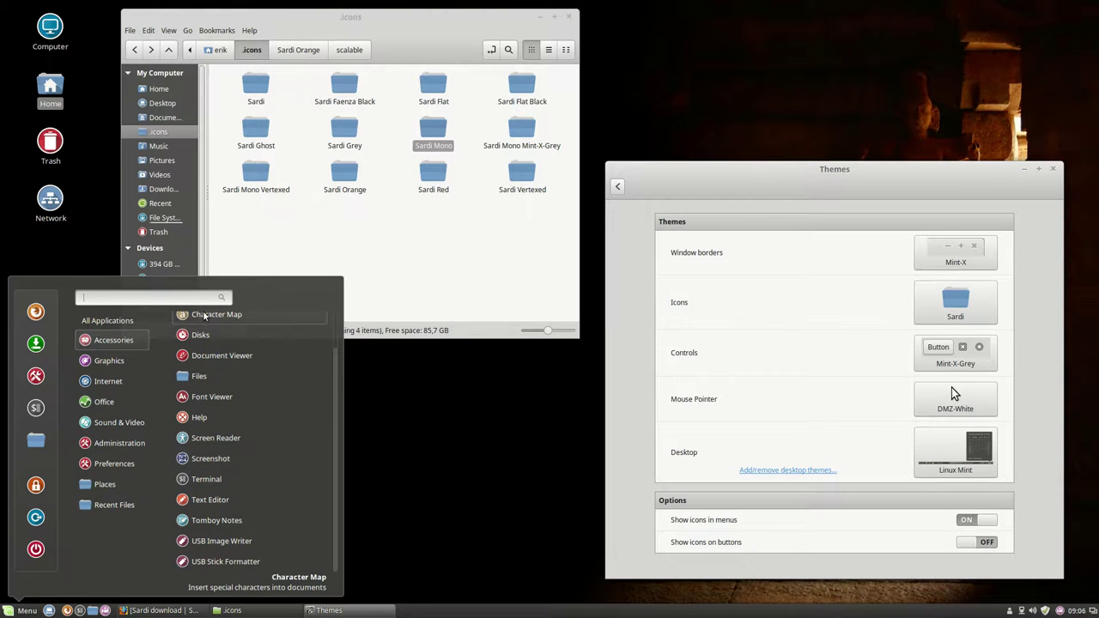
scroll(189, 515, up, 2)
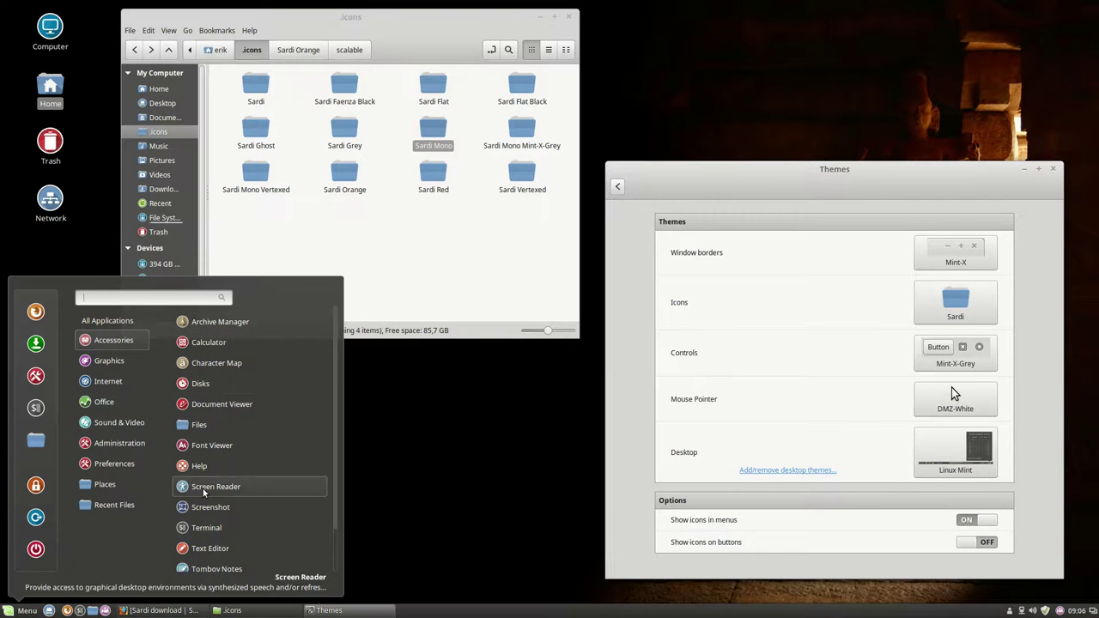
scroll(204, 494, down, 2)
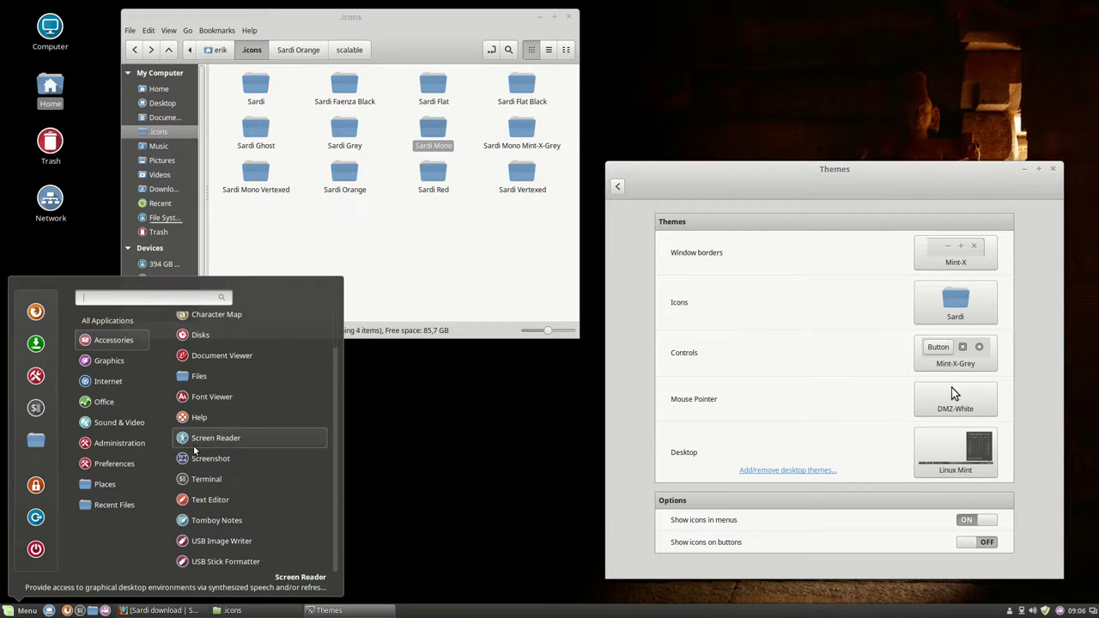
mouse_move(131, 478)
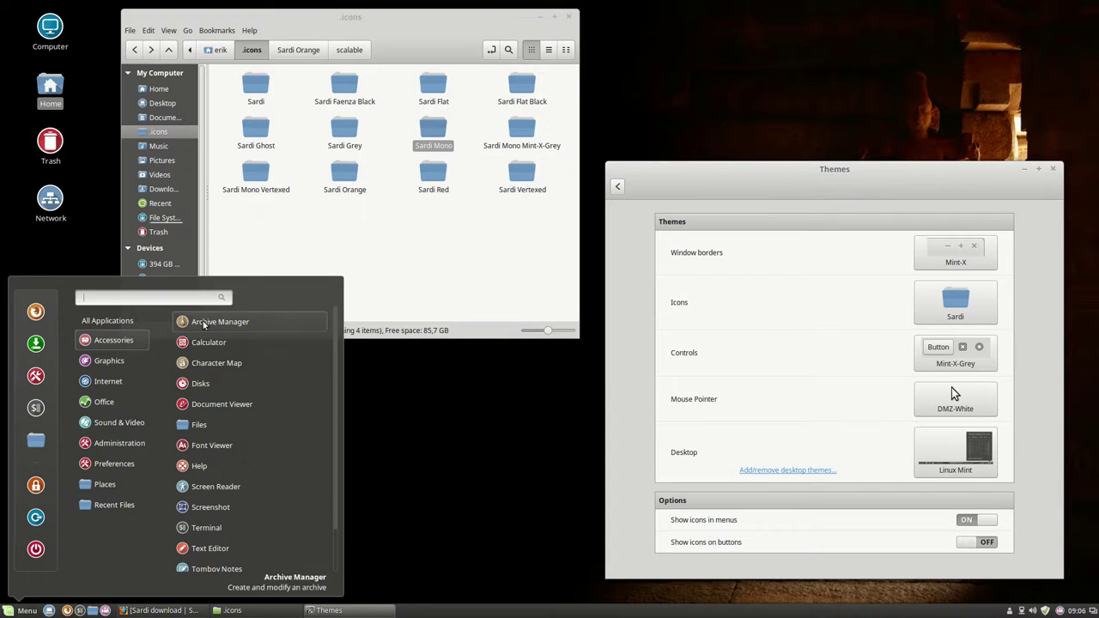
scroll(198, 494, down, 1)
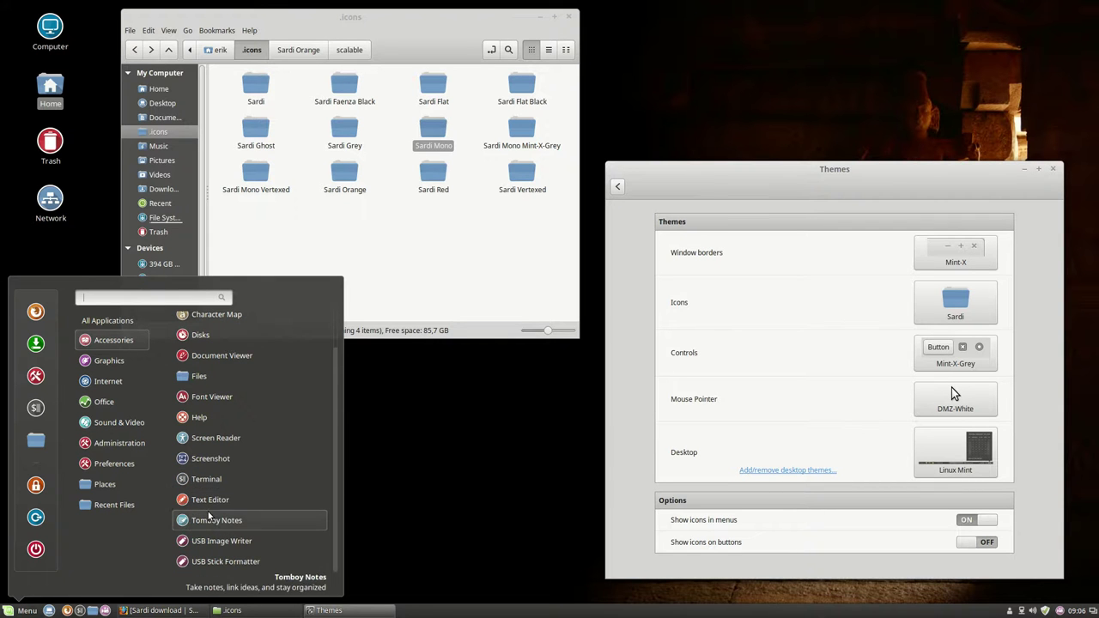
click(968, 302)
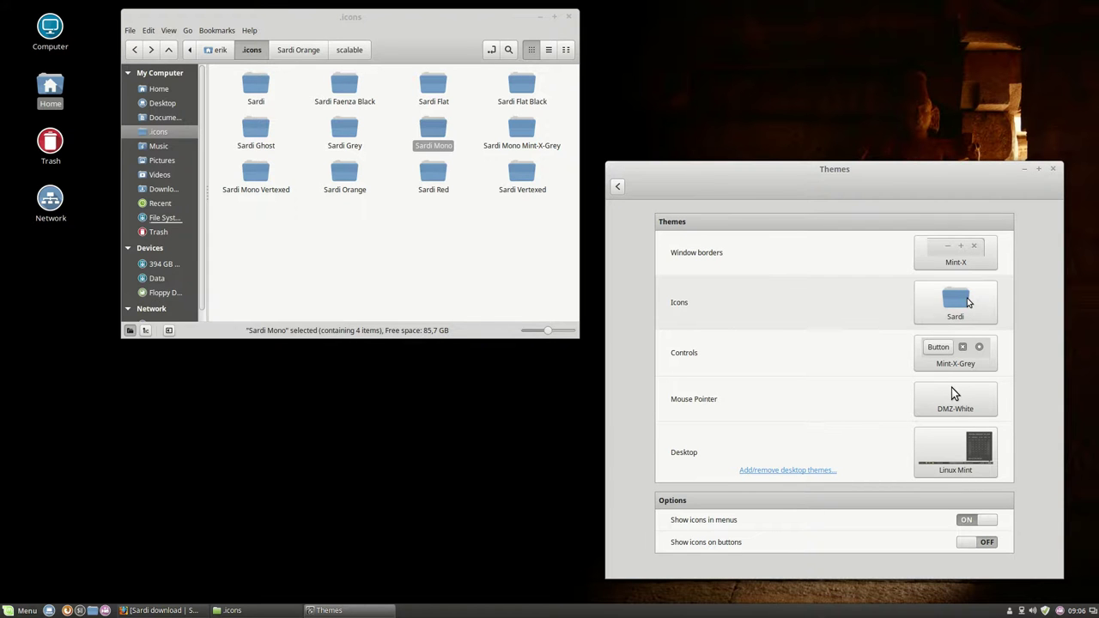
Apply Sardi Faenza Black icons, preview them in the menu, then switch to Sardi Flat.
click(969, 303)
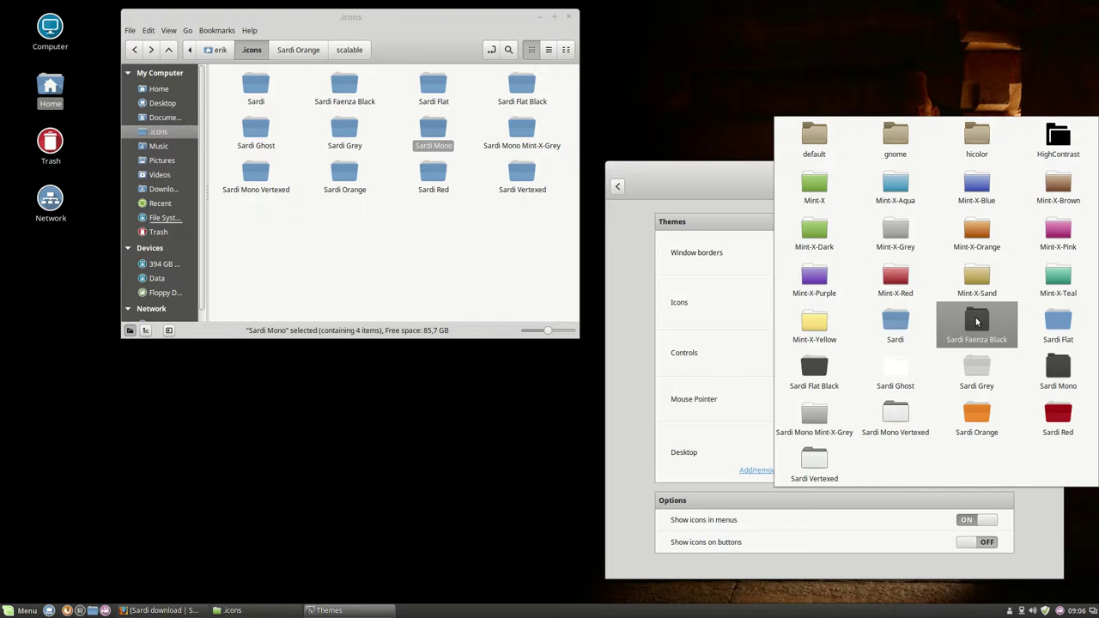
click(977, 323)
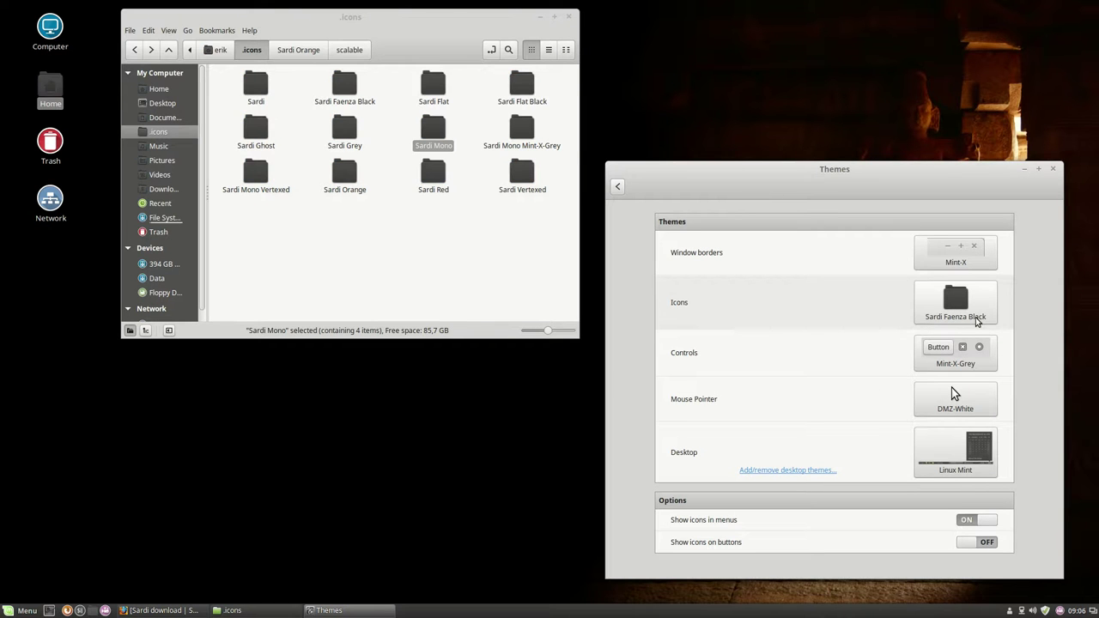
click(21, 614)
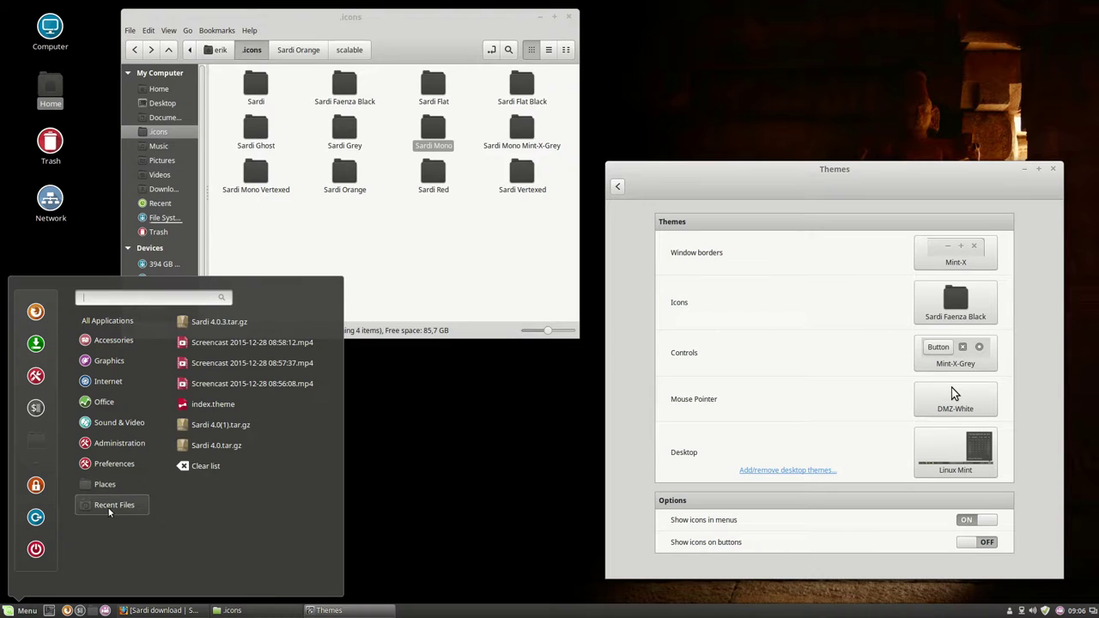
mouse_move(113, 496)
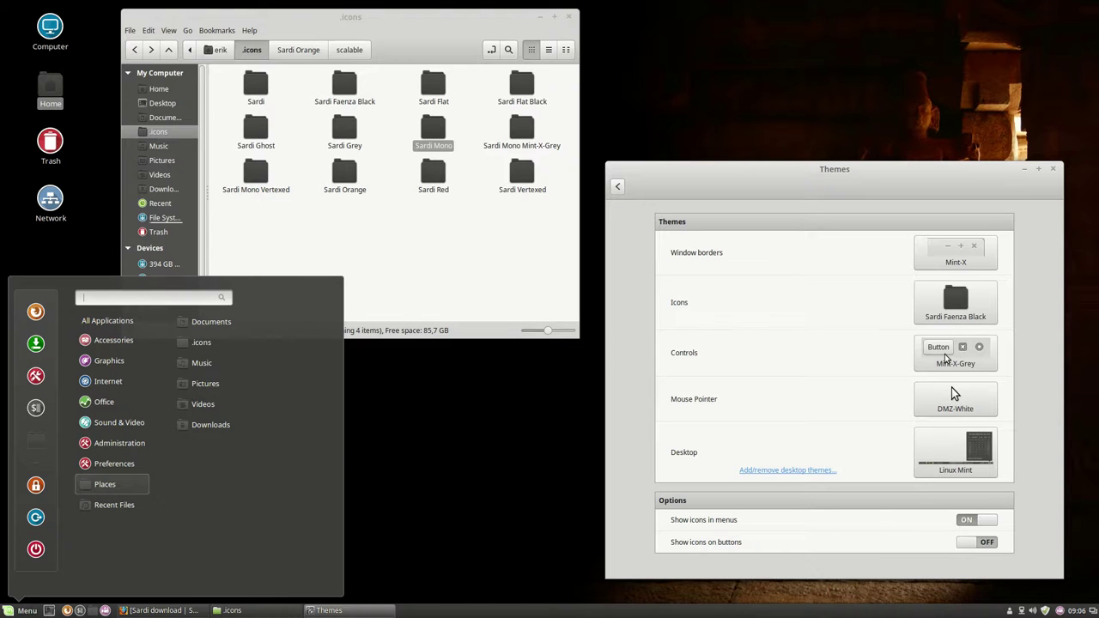
click(968, 313)
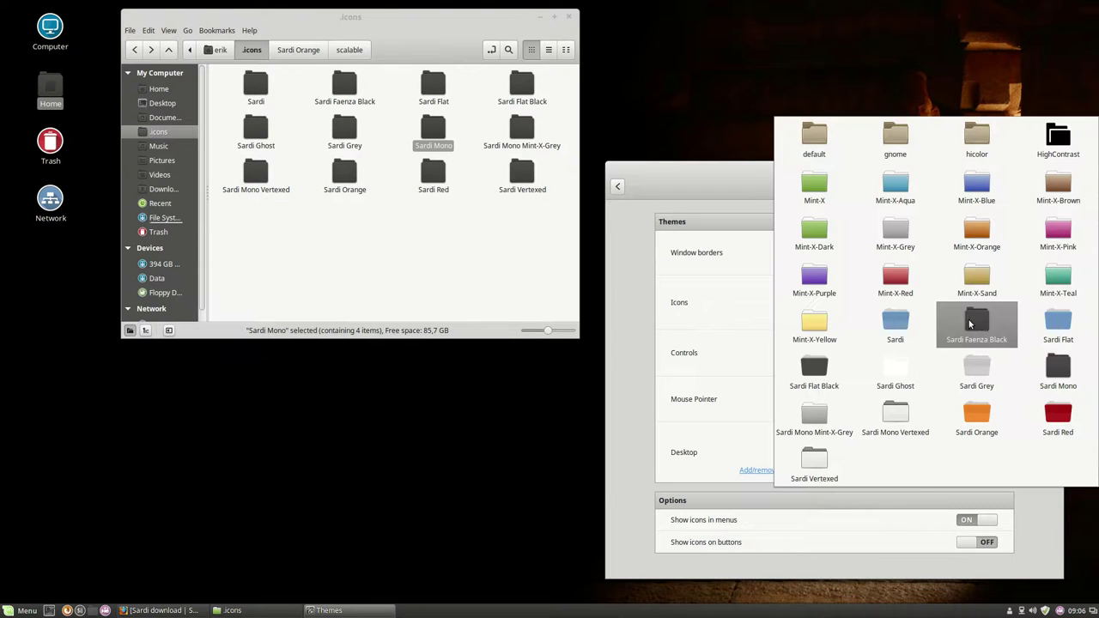
click(1062, 327)
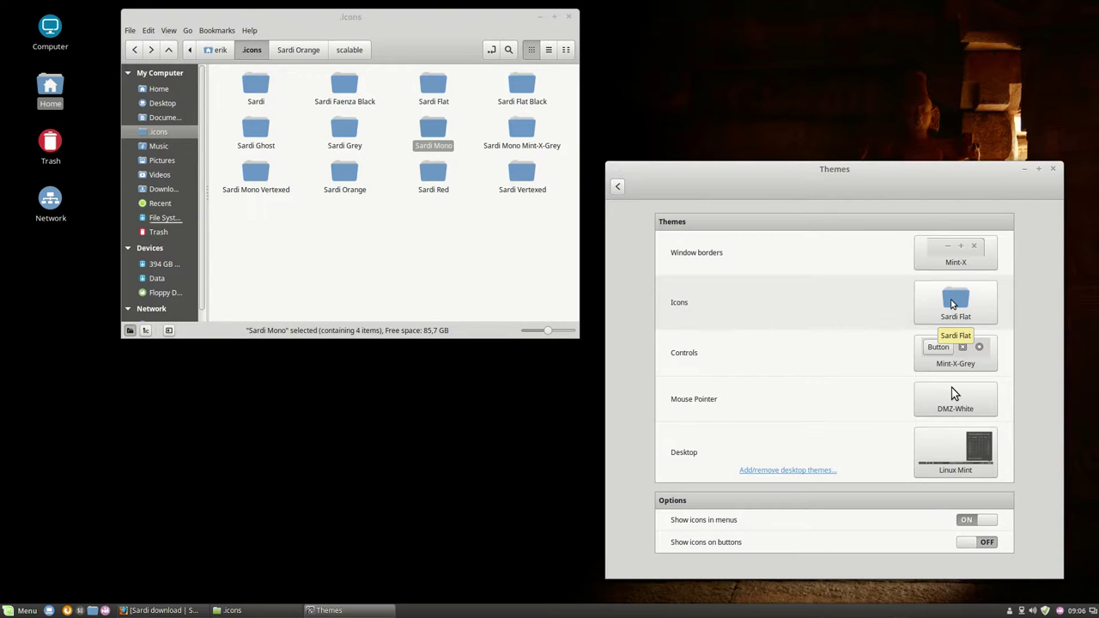
Apply the Sardi Flat Black icon theme and preview its icons in the application menu.
click(26, 610)
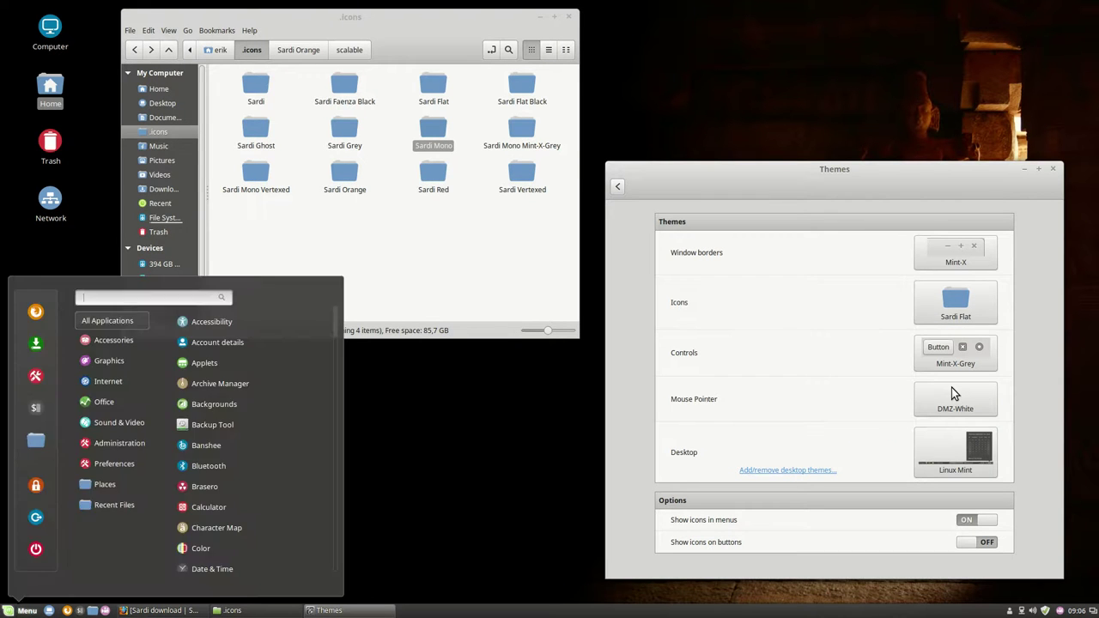
mouse_move(95, 387)
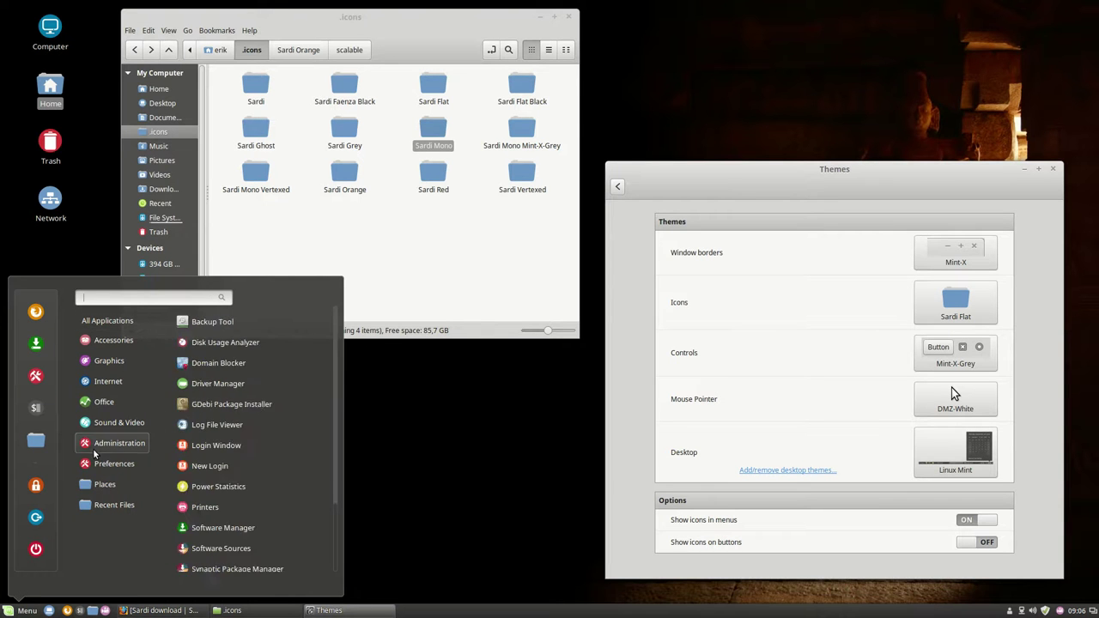
mouse_move(105, 493)
mouse_move(137, 359)
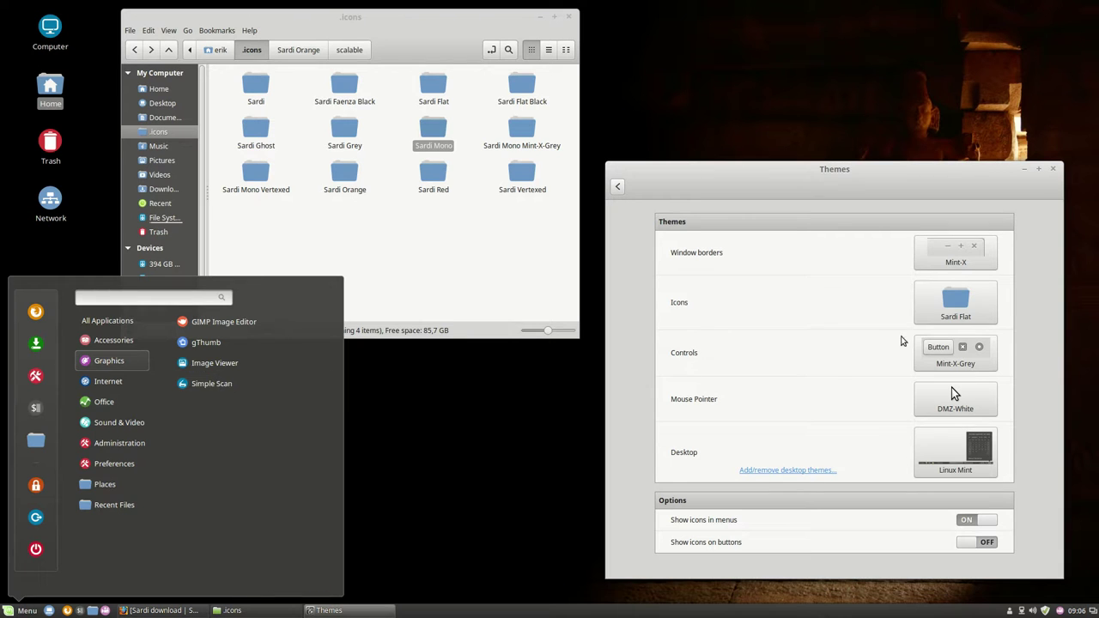
click(949, 309)
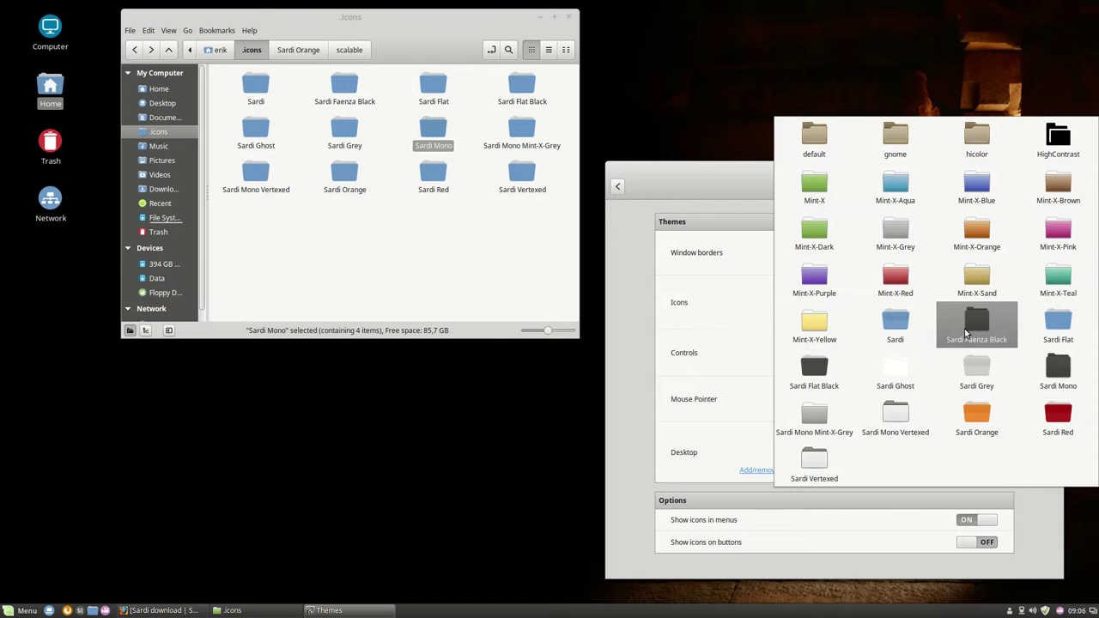
click(816, 371)
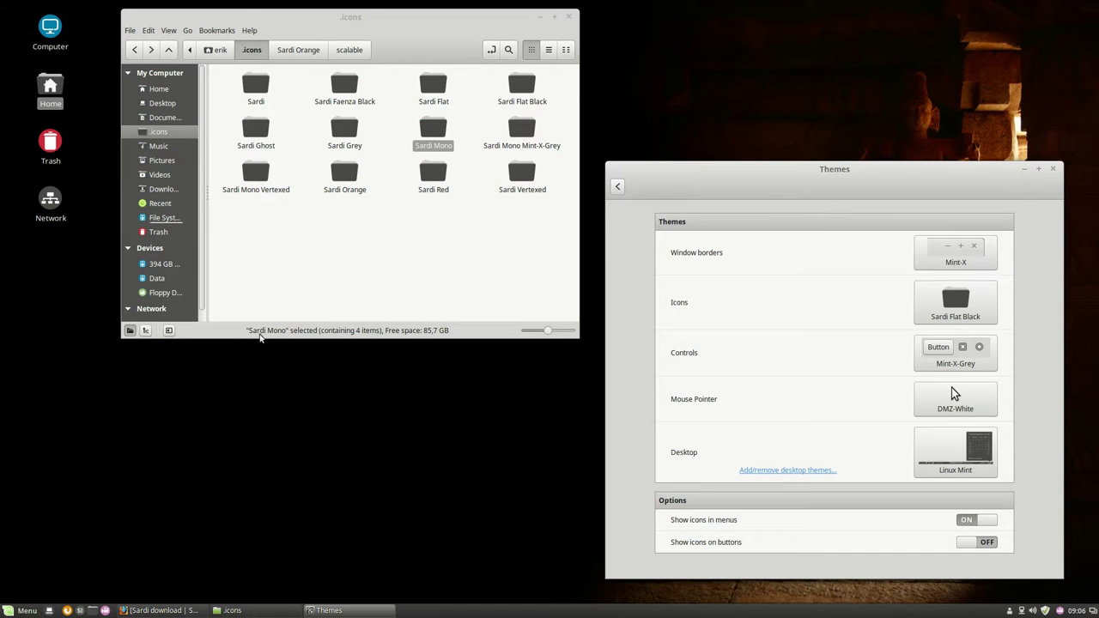
click(12, 609)
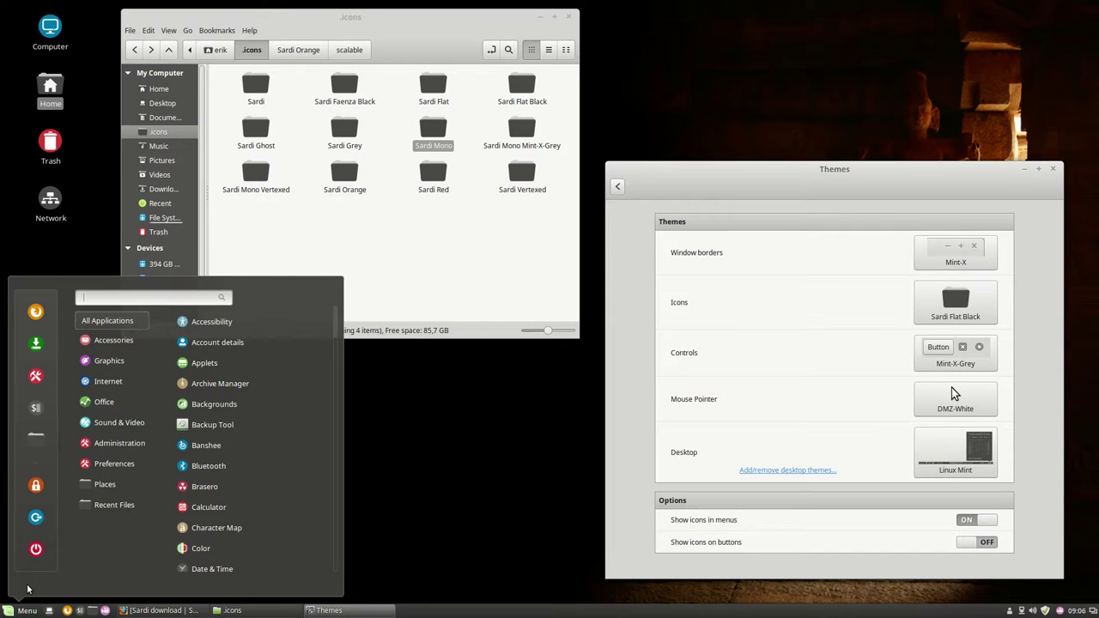
mouse_move(120, 505)
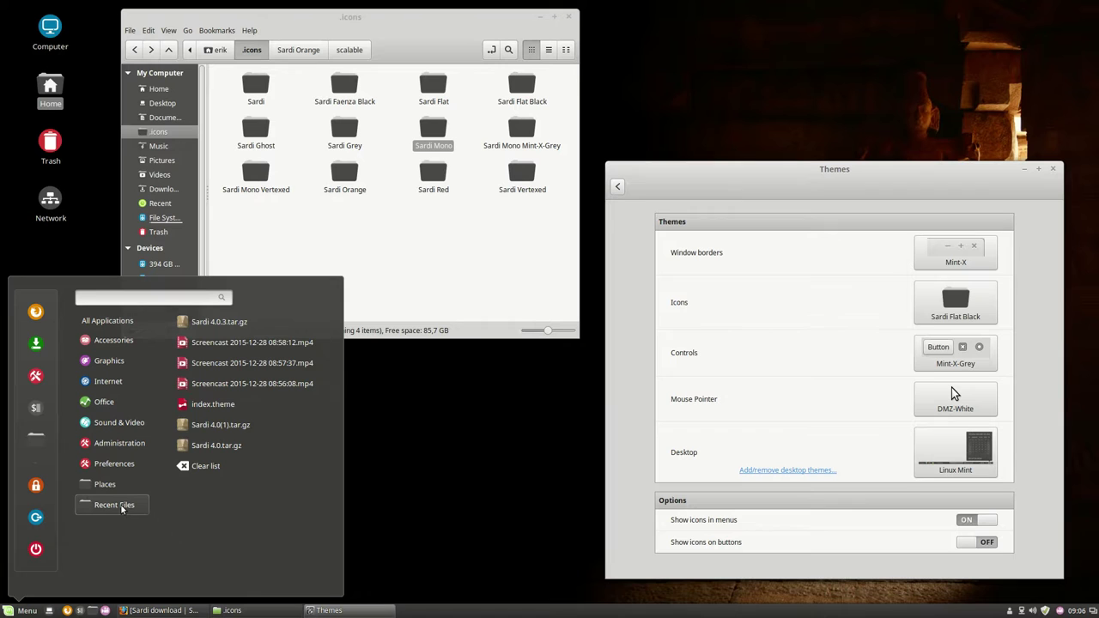
click(417, 199)
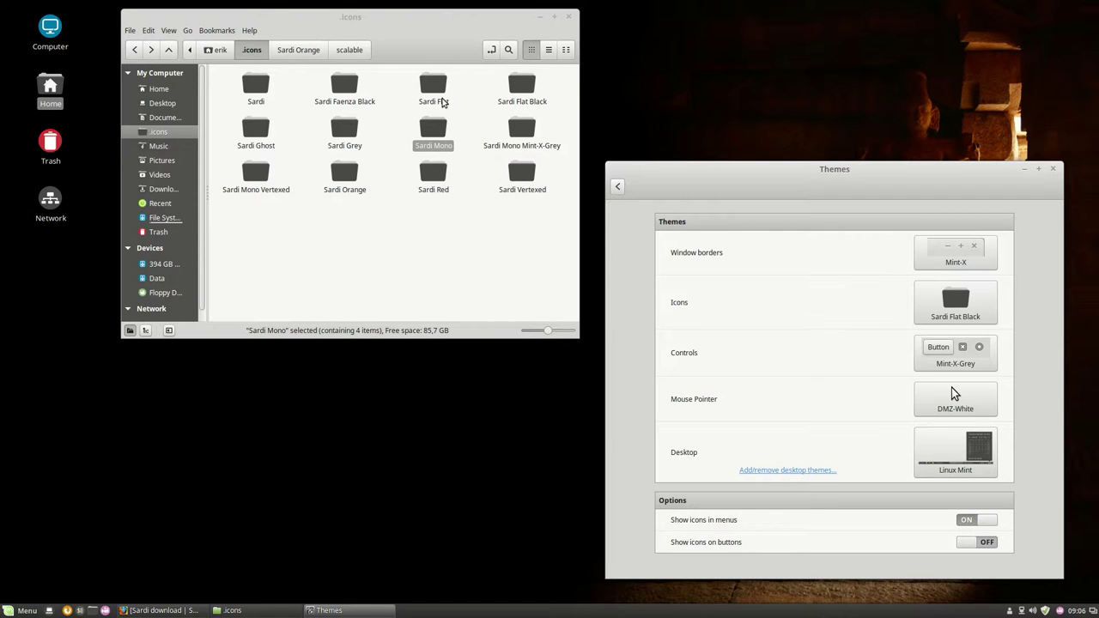
In Nemo, open the Sardi Flat Black folder's scalable subfolder.
click(521, 85)
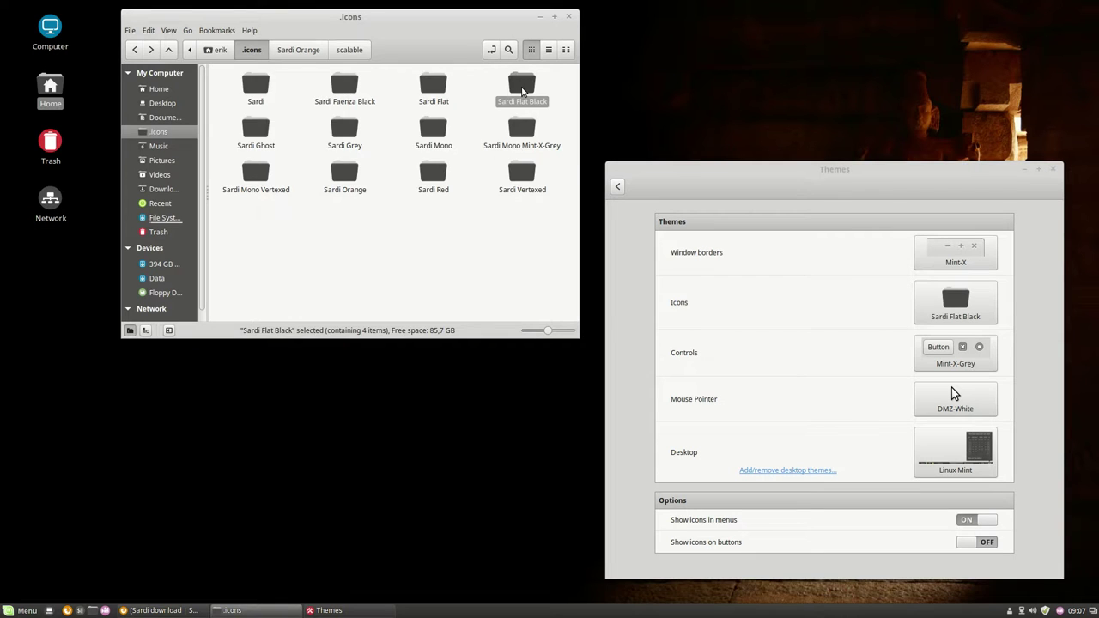
double_click(522, 86)
click(261, 89)
double_click(264, 92)
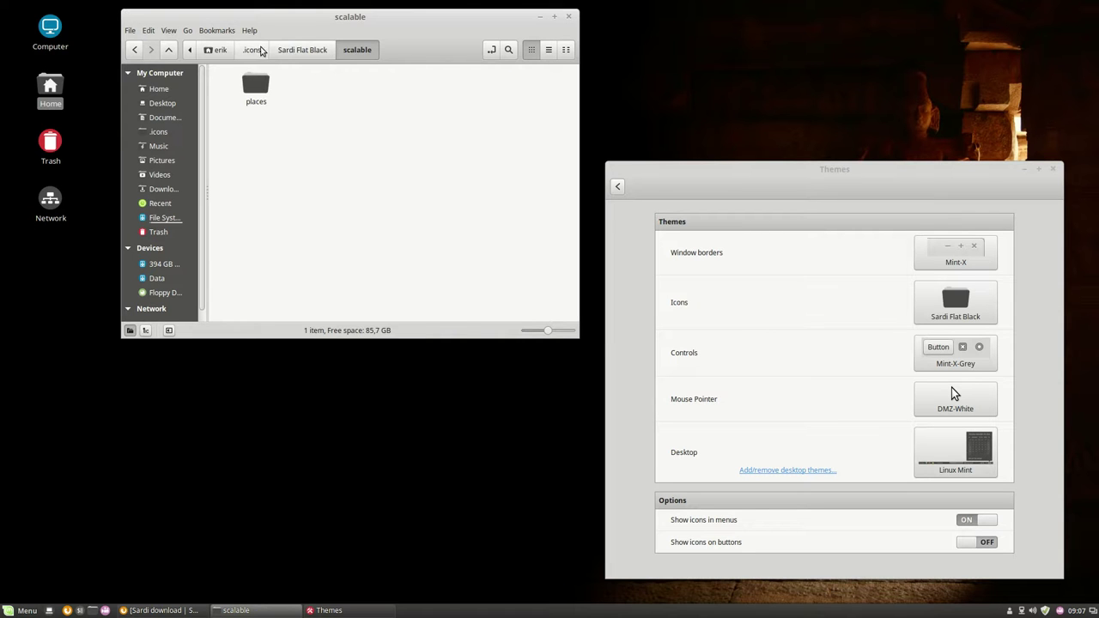
Return Nemo to .icons and apply the Sardi Ghost icon theme.
click(280, 52)
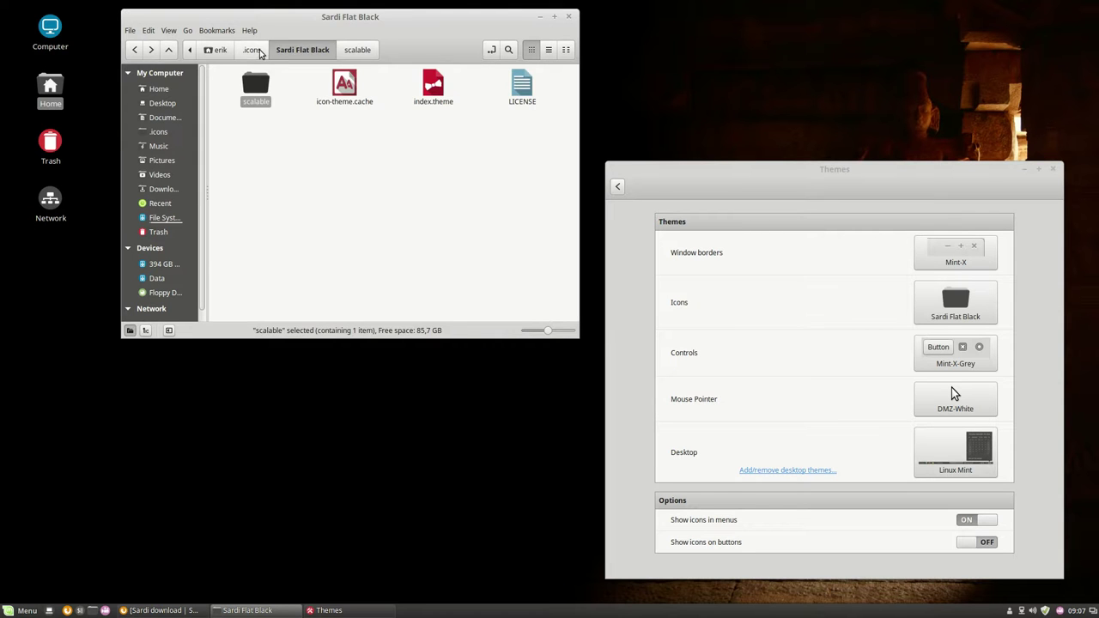
click(252, 49)
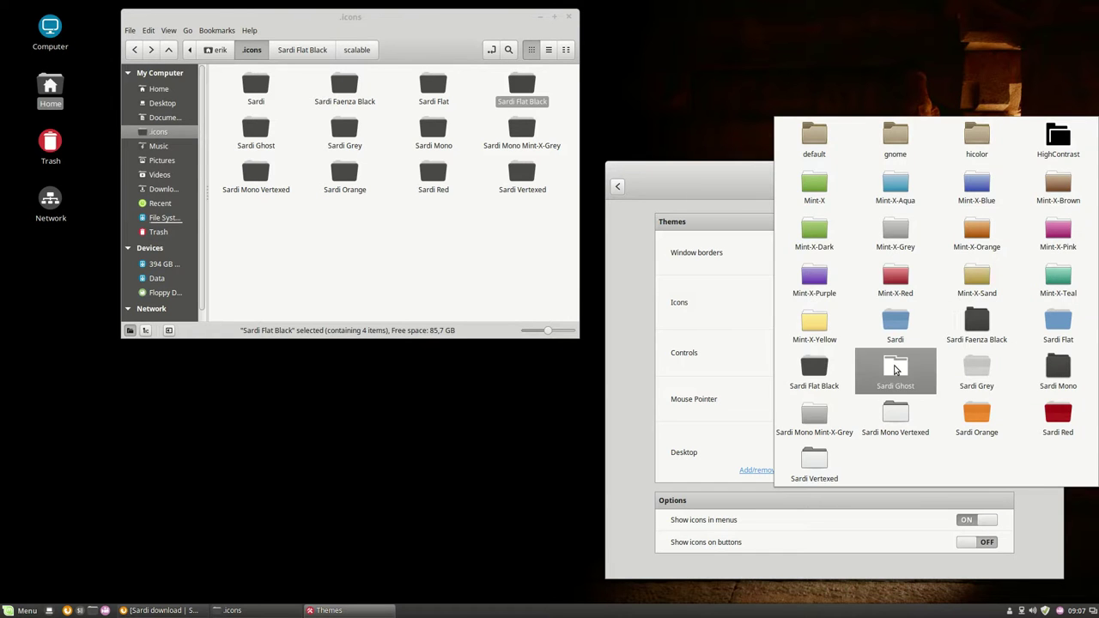
click(897, 369)
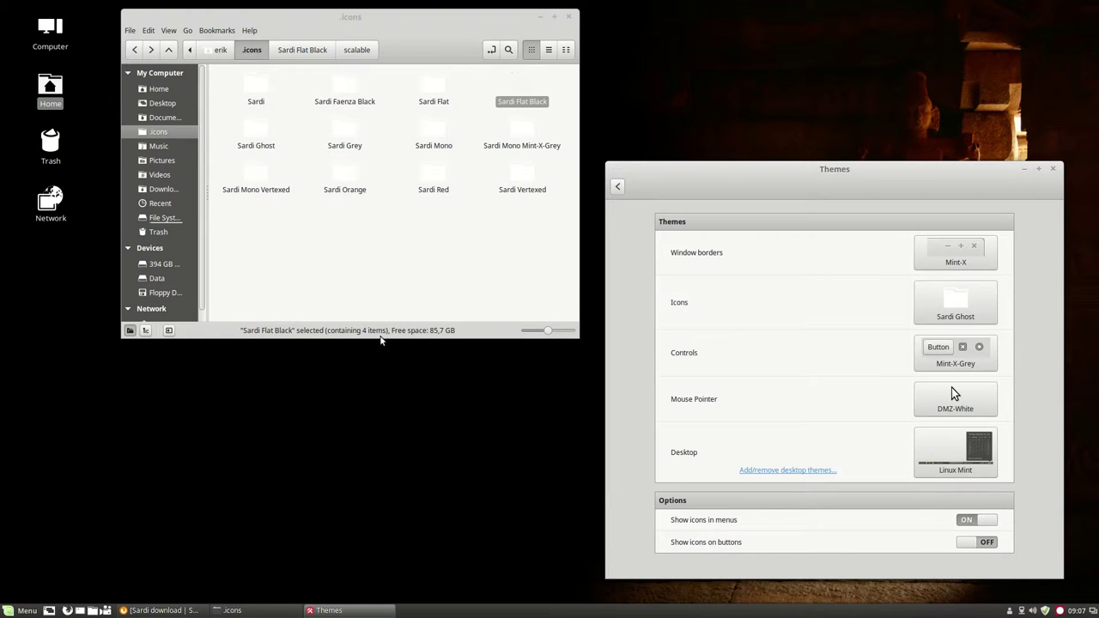
drag(235, 237, 568, 72)
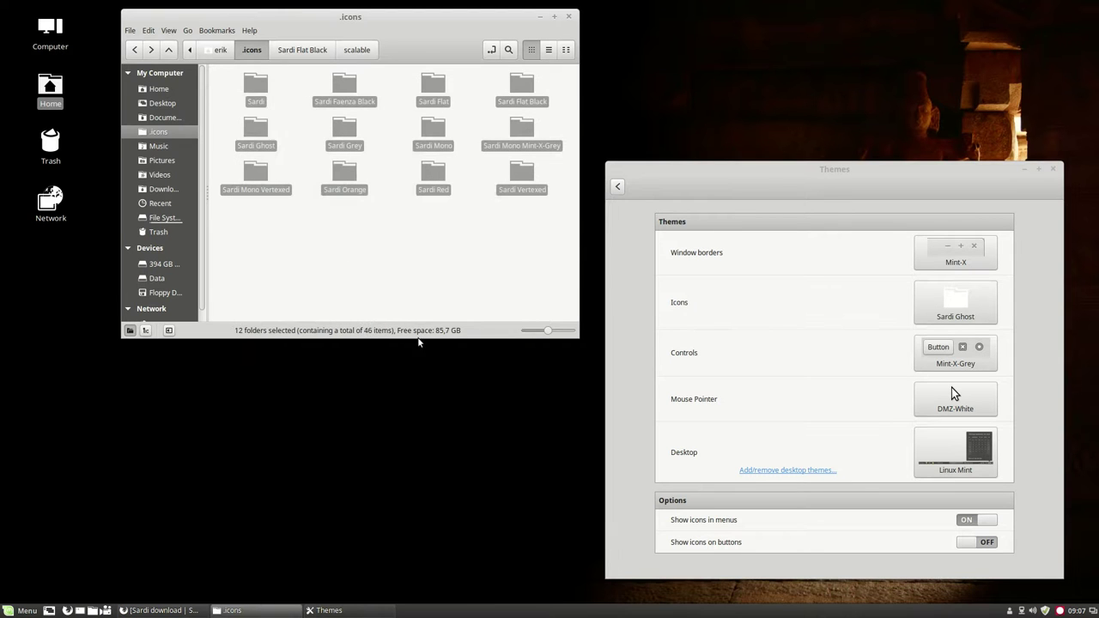
Preview the Sardi Ghost icons by scrolling through the application menu's app list.
click(16, 611)
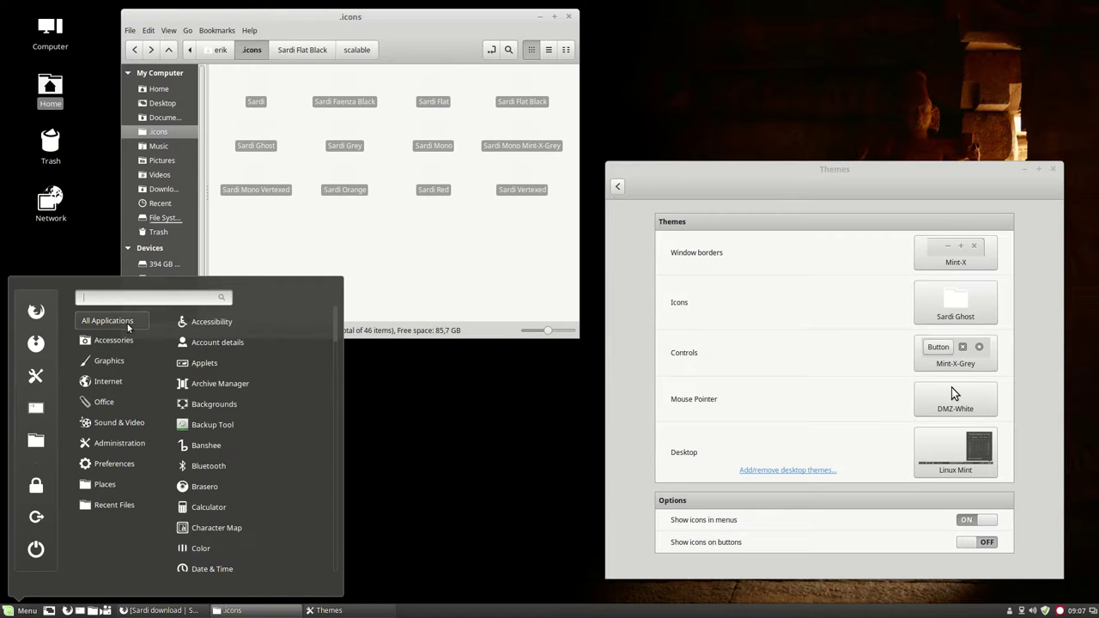
scroll(211, 404, down, 5)
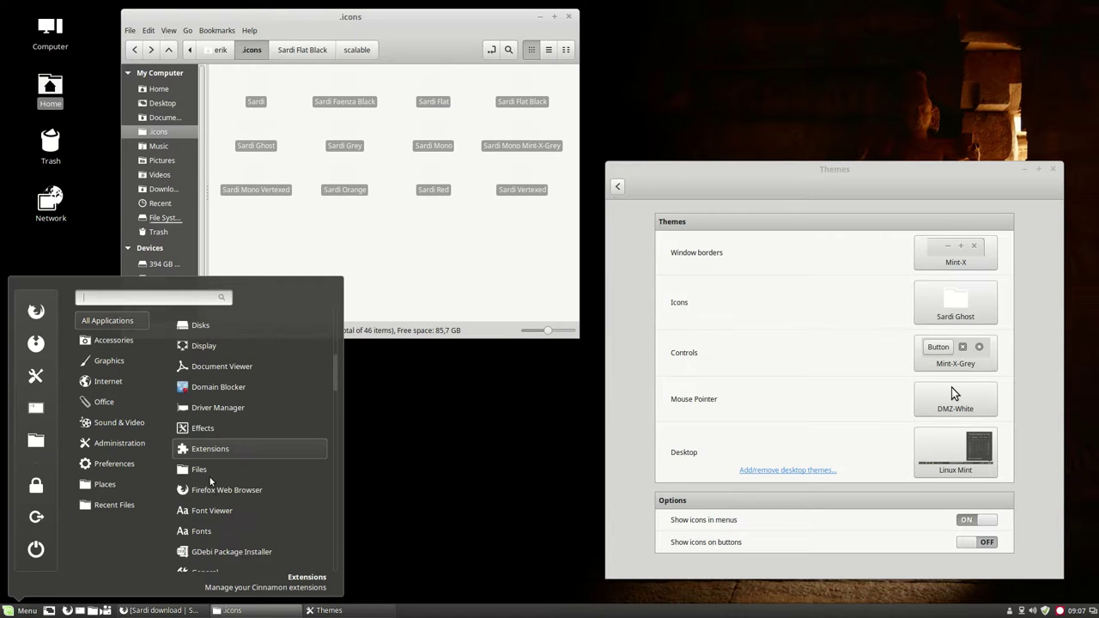
scroll(219, 393, down, 6)
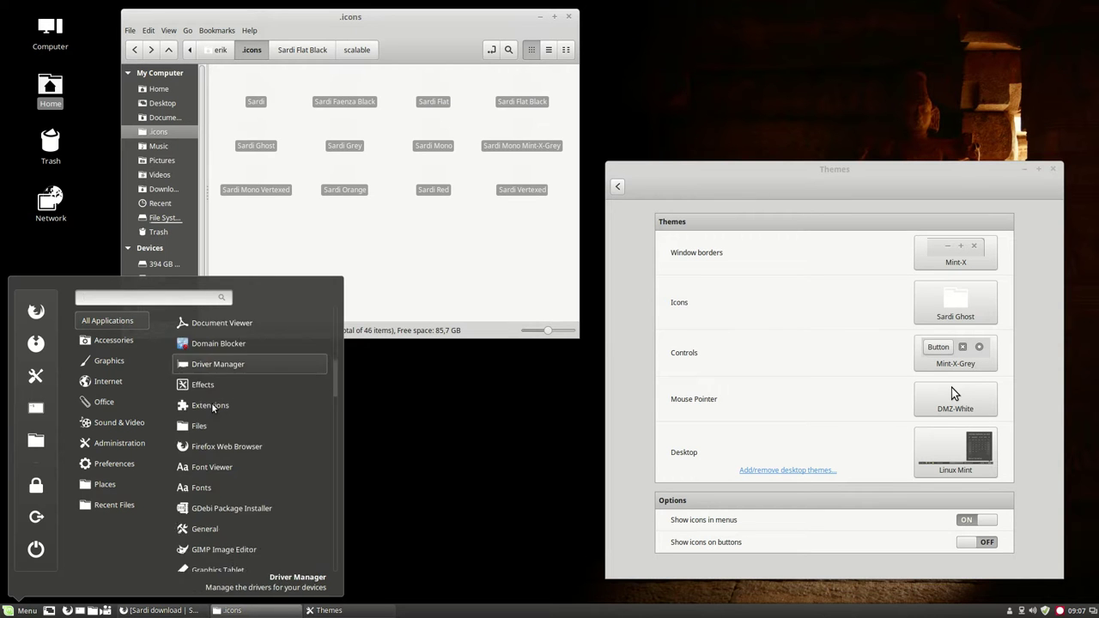
scroll(213, 514, down, 4)
scroll(211, 508, up, 8)
scroll(209, 505, up, 8)
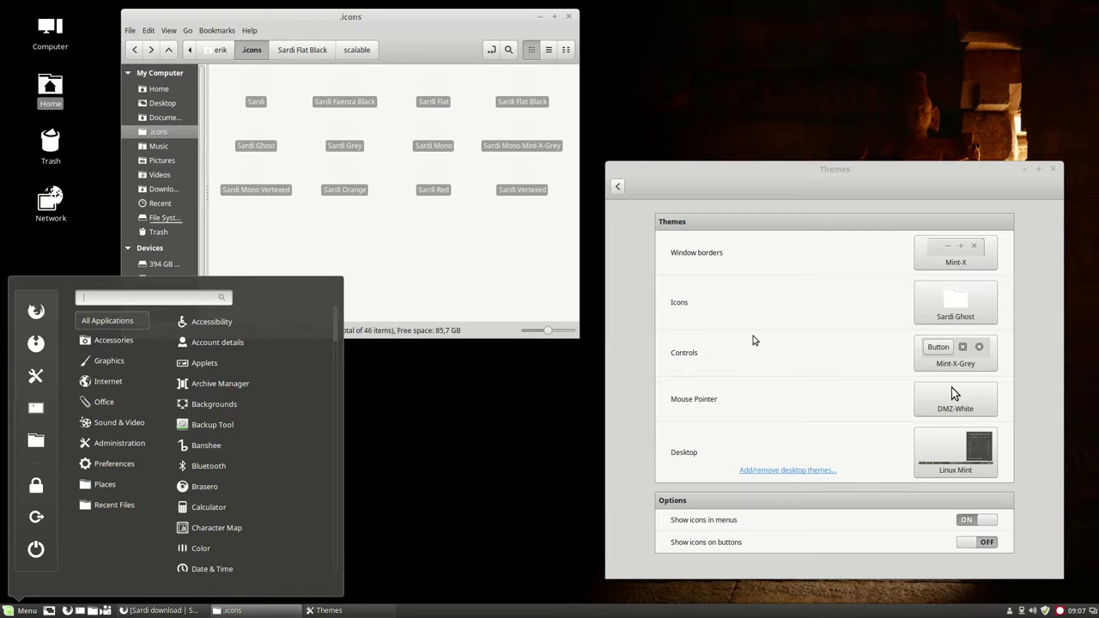
Apply the Sardi Grey icon theme and preview its icons in the application menu.
click(943, 310)
click(955, 308)
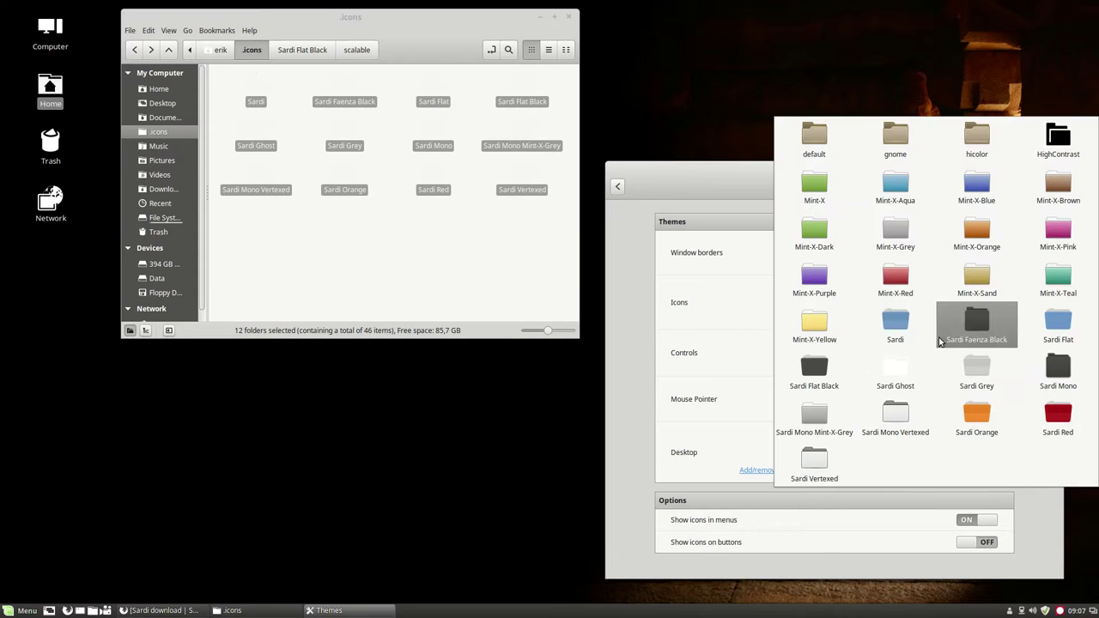
click(967, 375)
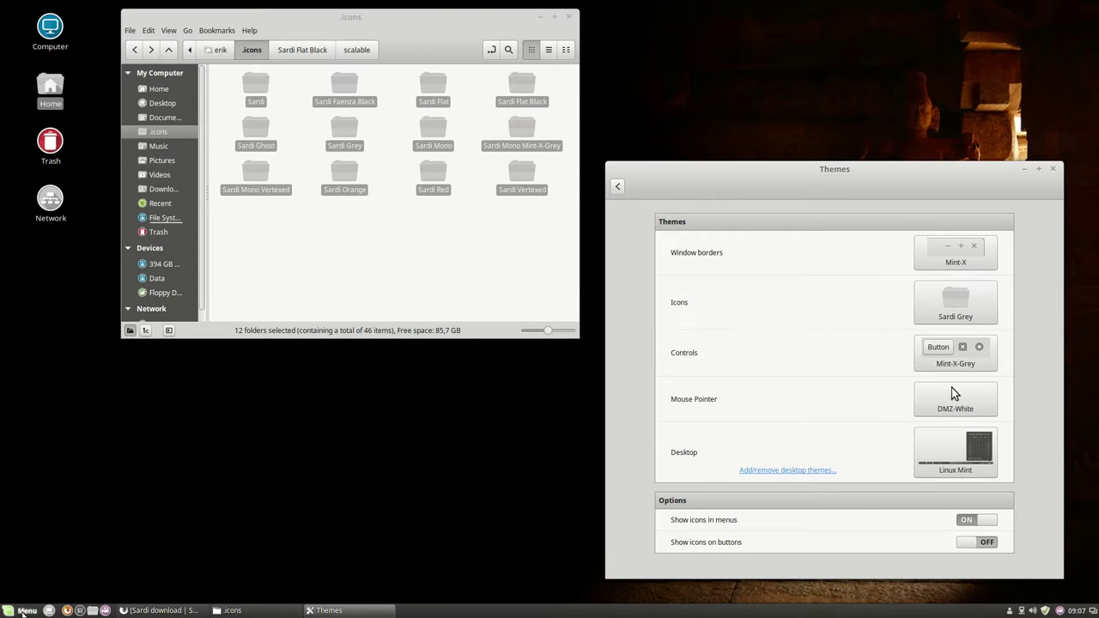
click(23, 612)
click(23, 612)
click(961, 307)
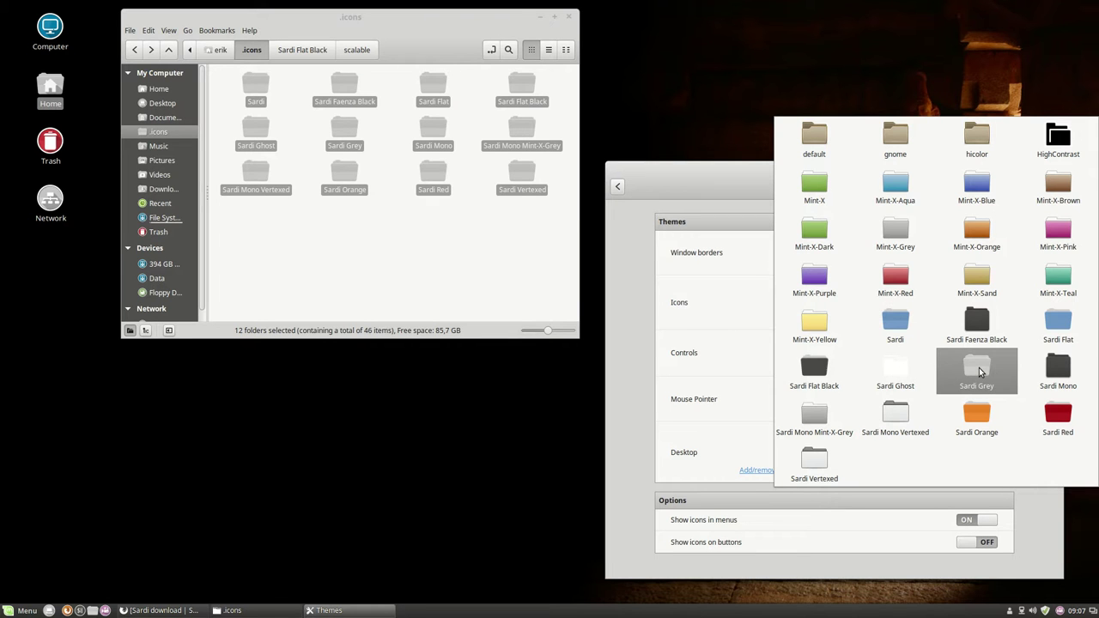
click(953, 390)
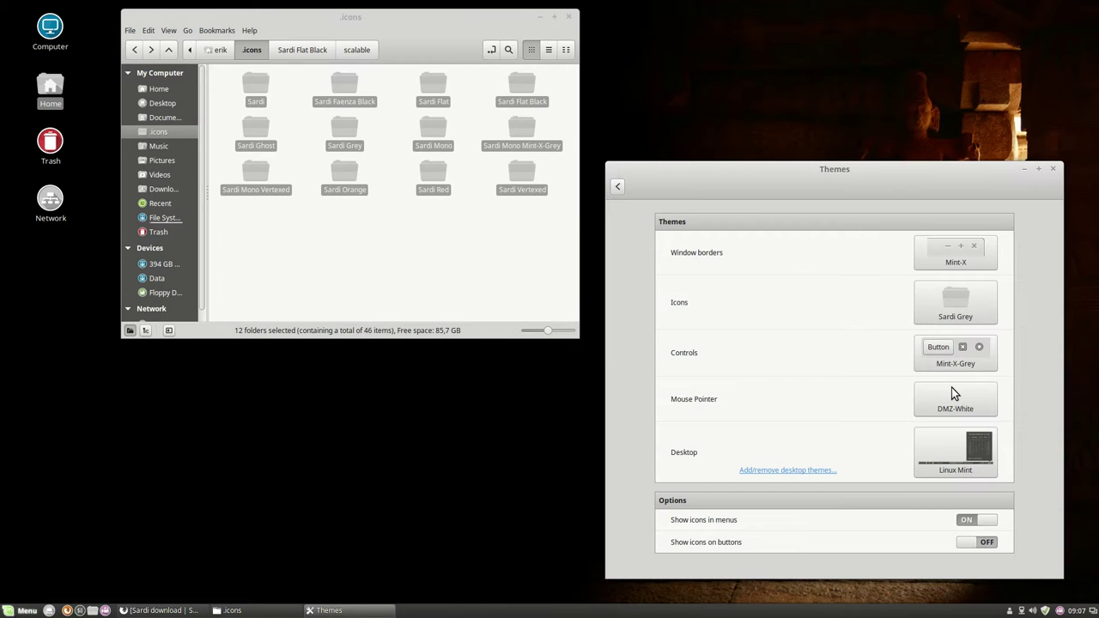
click(18, 611)
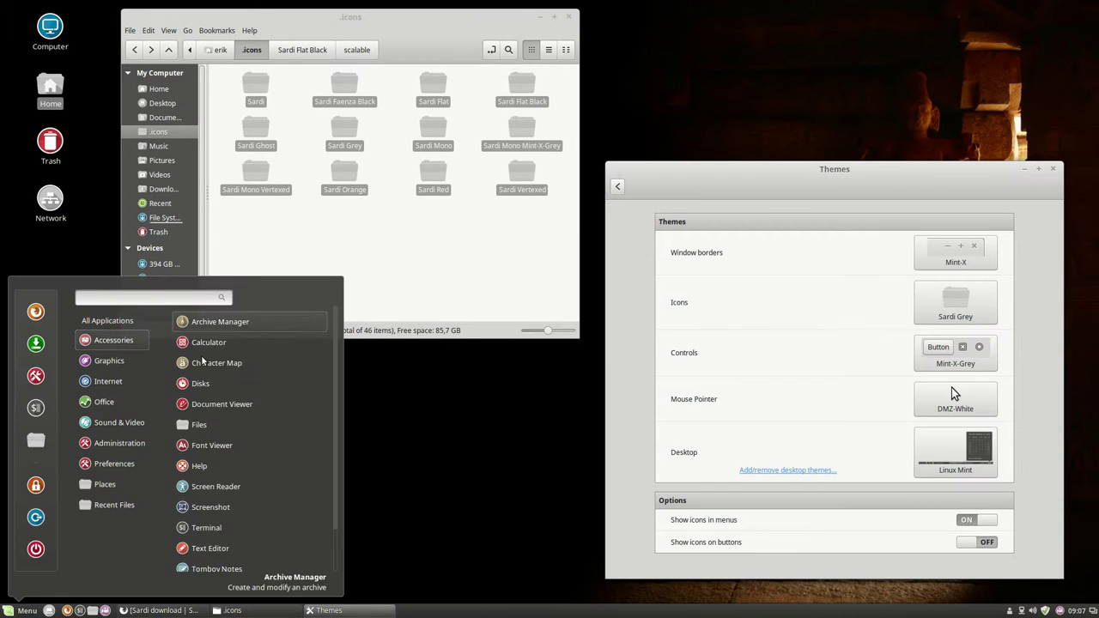
Switch to Sardi Mono icons and scroll the application menu to preview them.
click(960, 303)
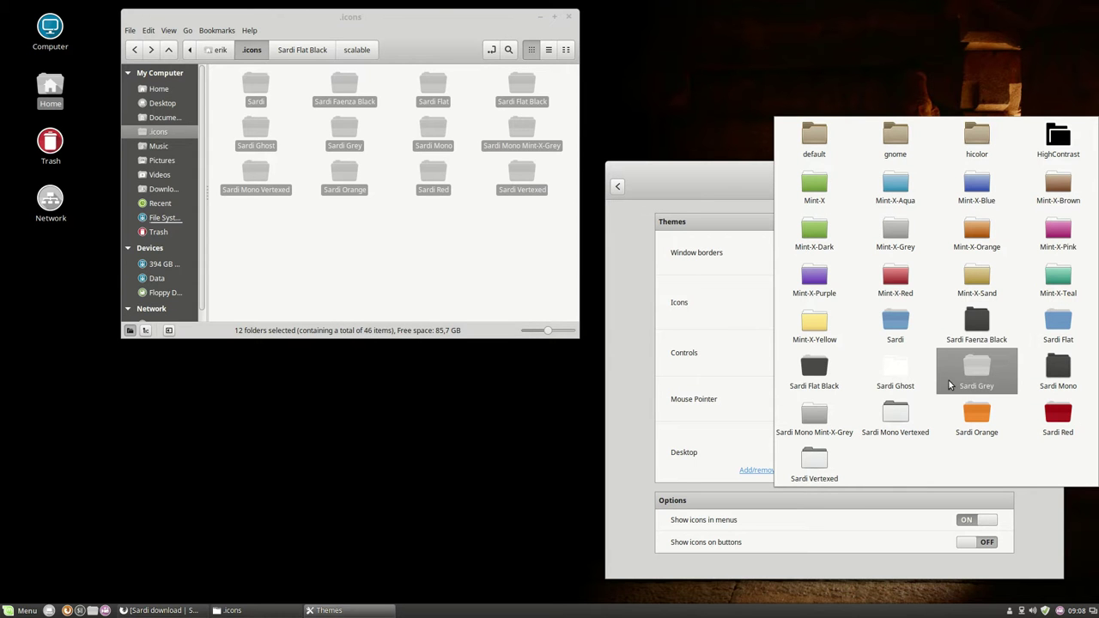
click(1054, 370)
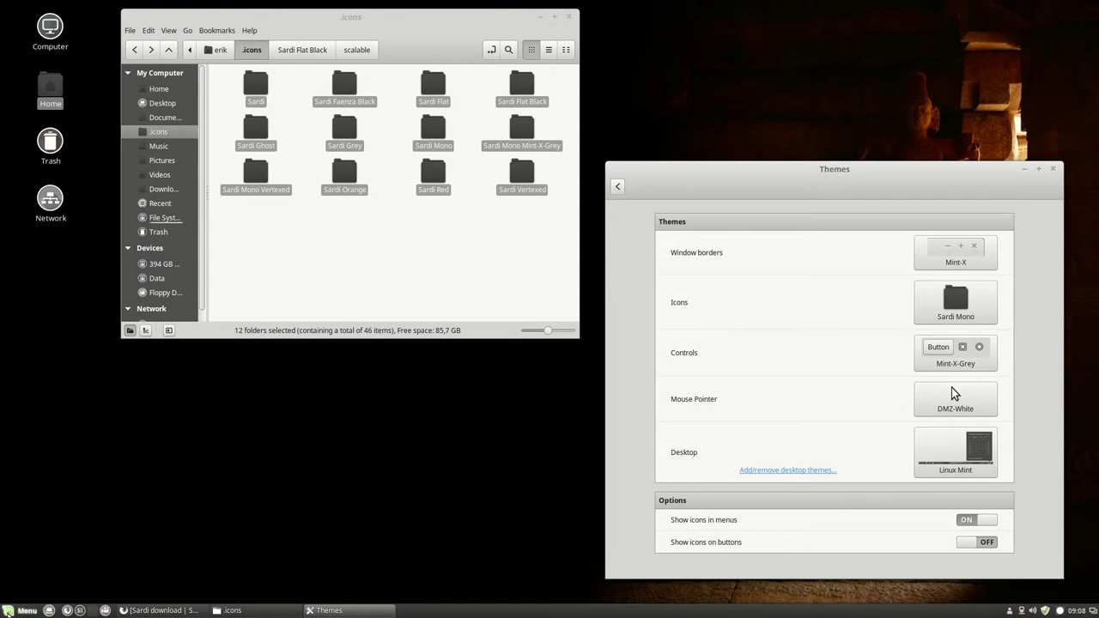
click(5, 609)
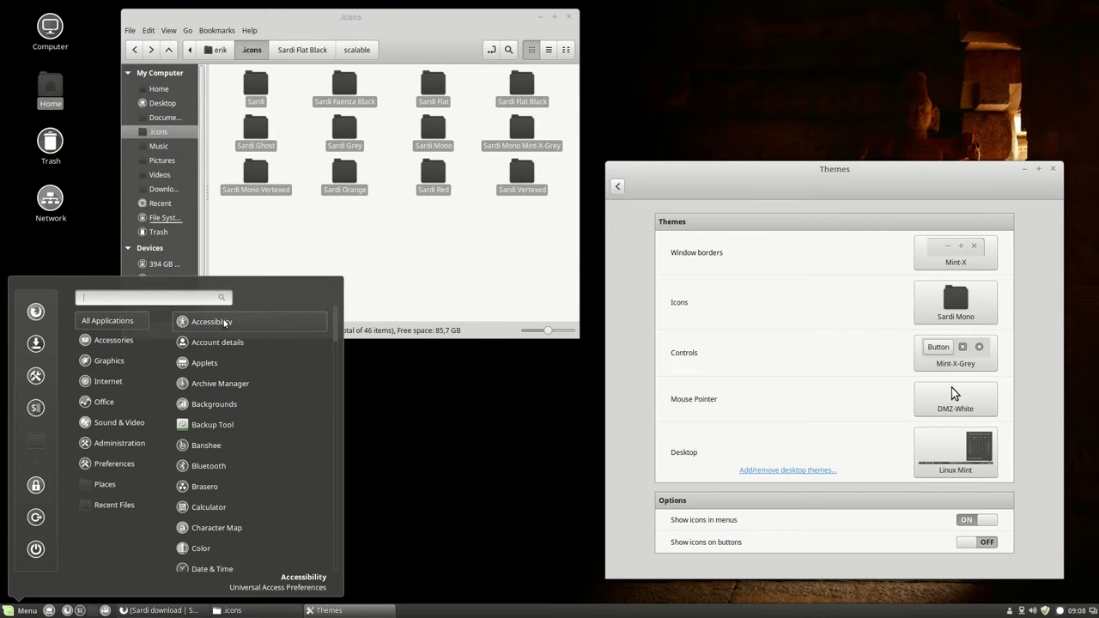
scroll(206, 429, down, 5)
scroll(198, 481, down, 15)
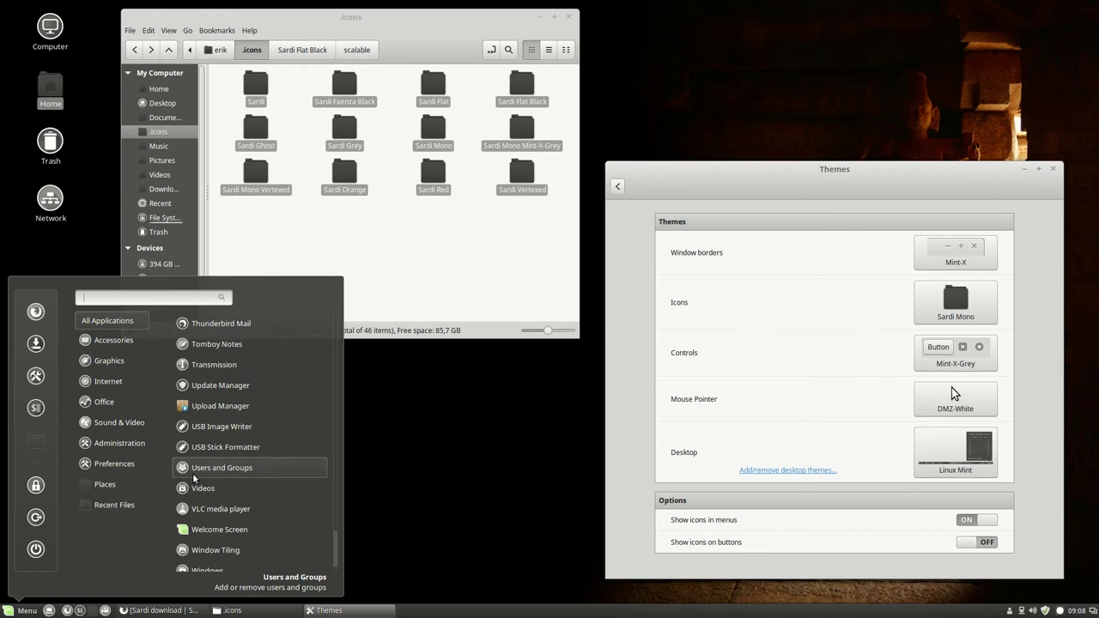
scroll(194, 478, down, 2)
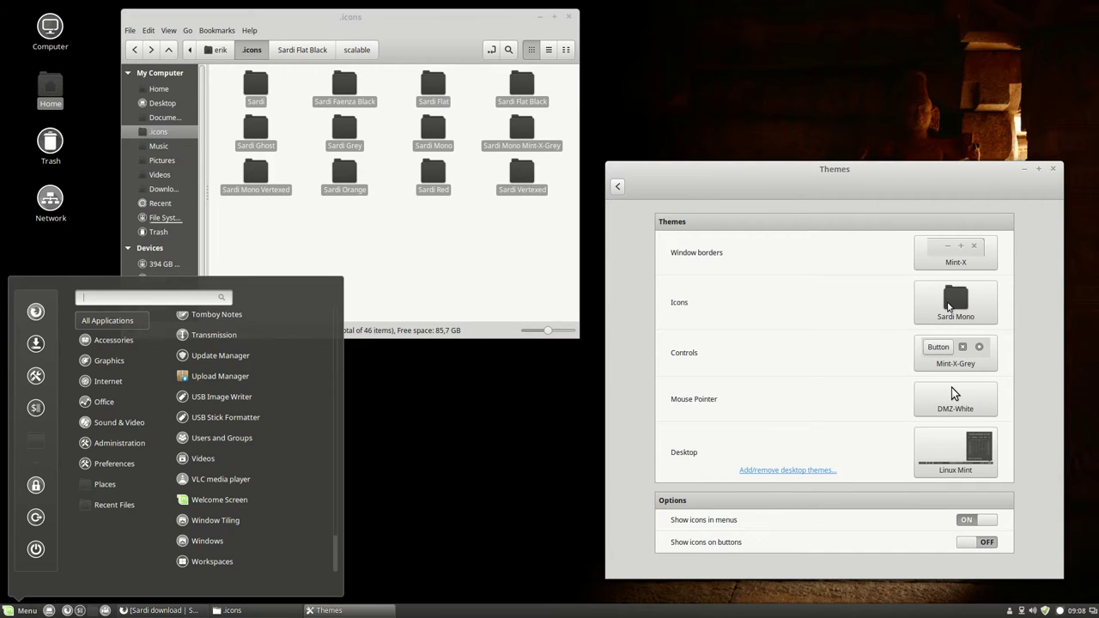
Apply the Sardi Mono Mint-X-Grey icons and check them in the menu and Sardi folders.
click(949, 305)
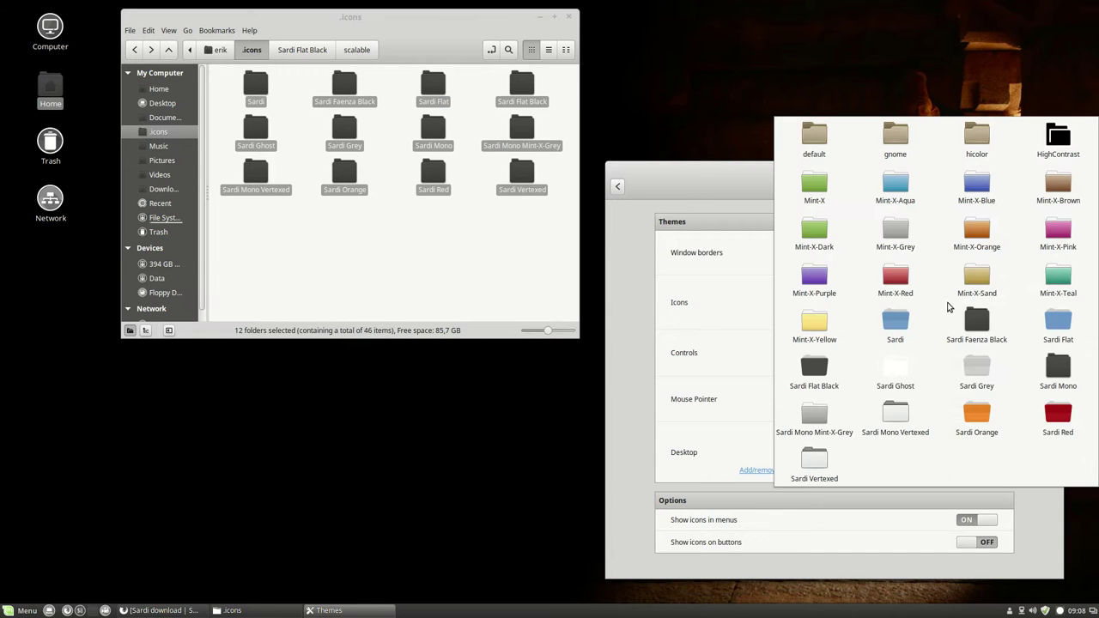
click(816, 419)
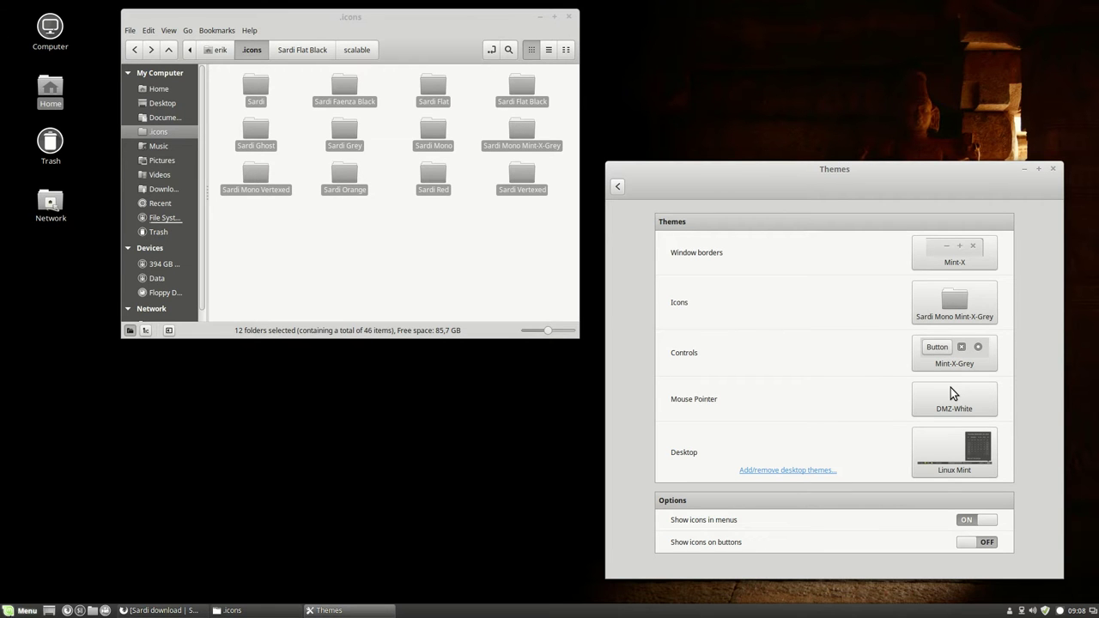
click(22, 610)
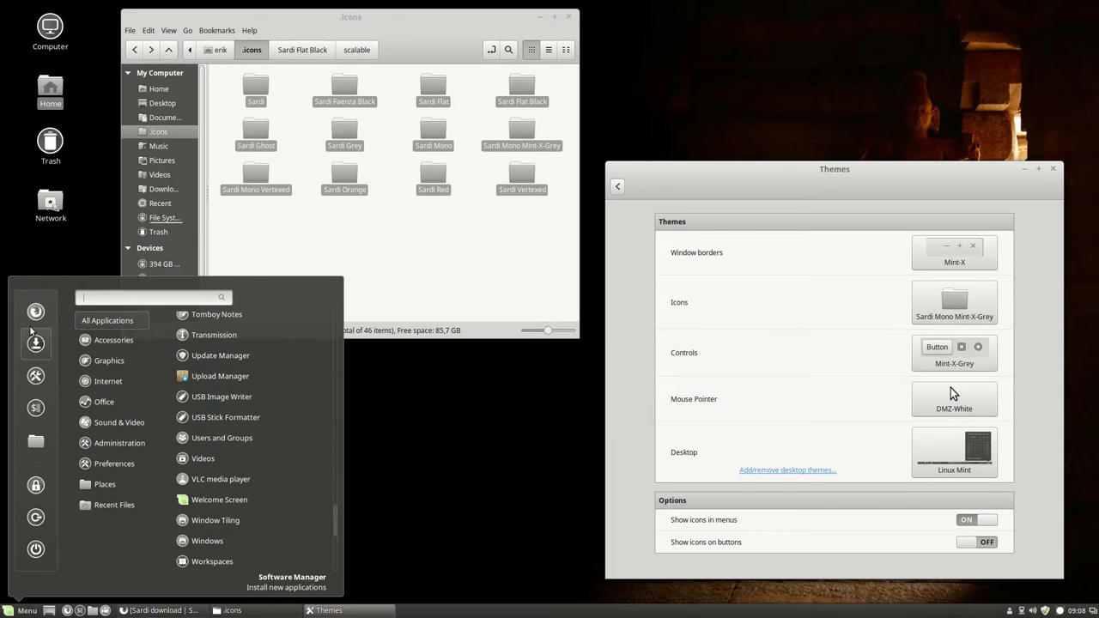
mouse_move(111, 464)
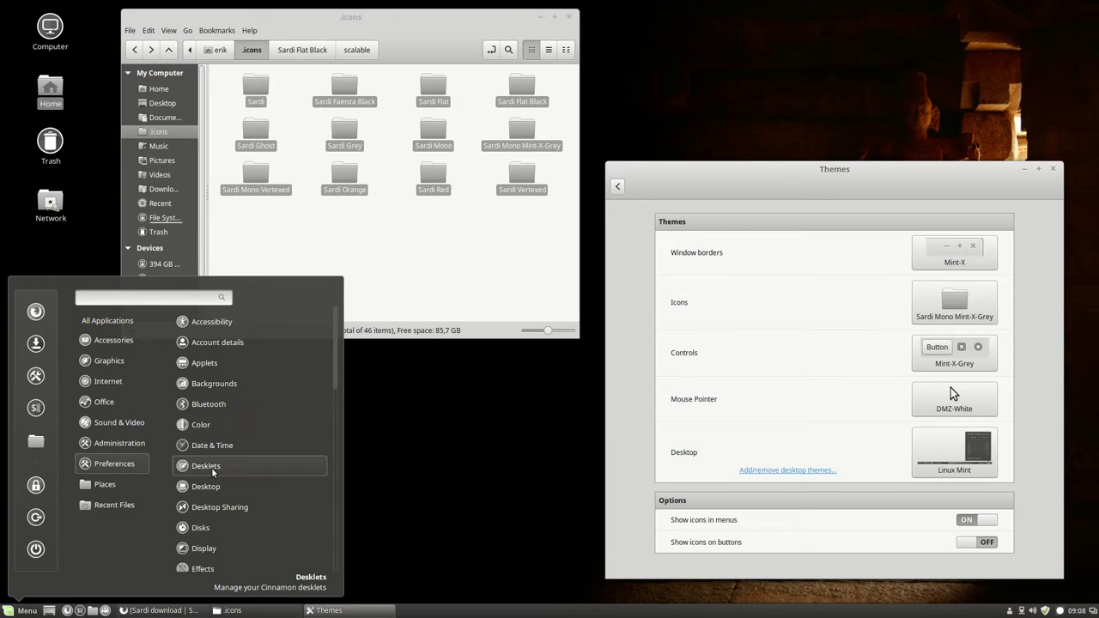
click(311, 242)
click(230, 232)
drag(230, 233, 559, 69)
click(528, 228)
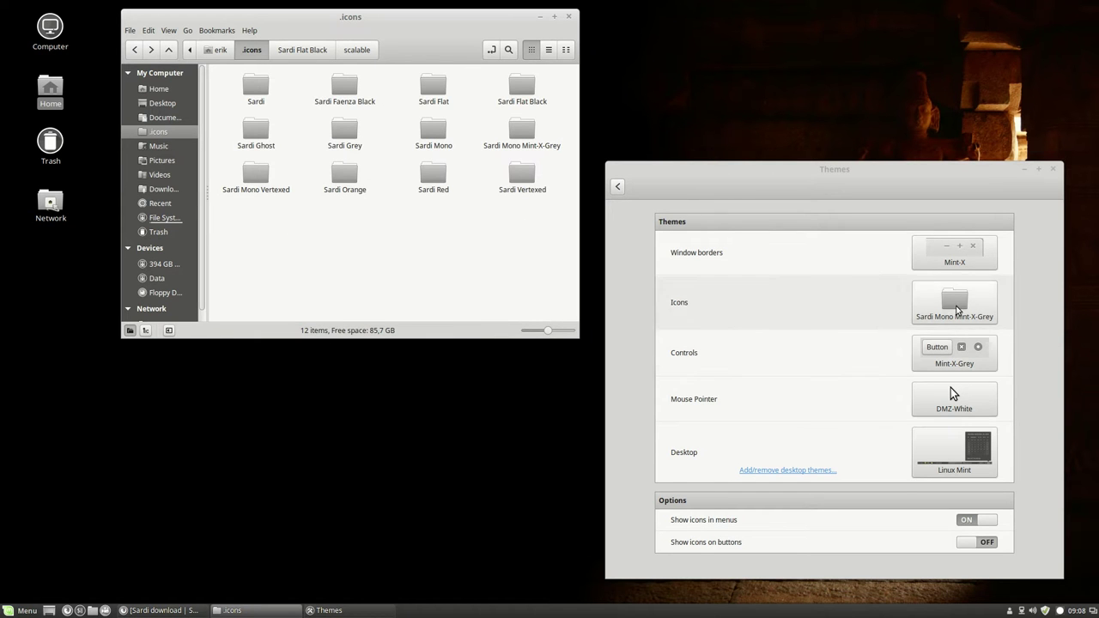
Switch the icon theme to plain Mint-X-Grey and look at Nemo's File menu.
click(954, 301)
click(902, 225)
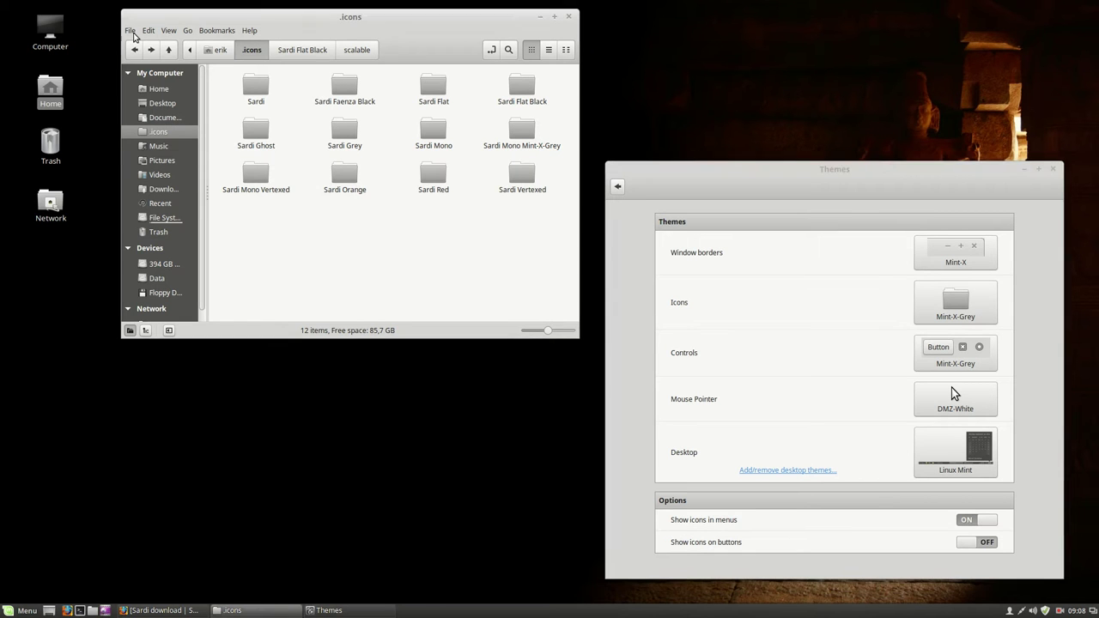
click(131, 31)
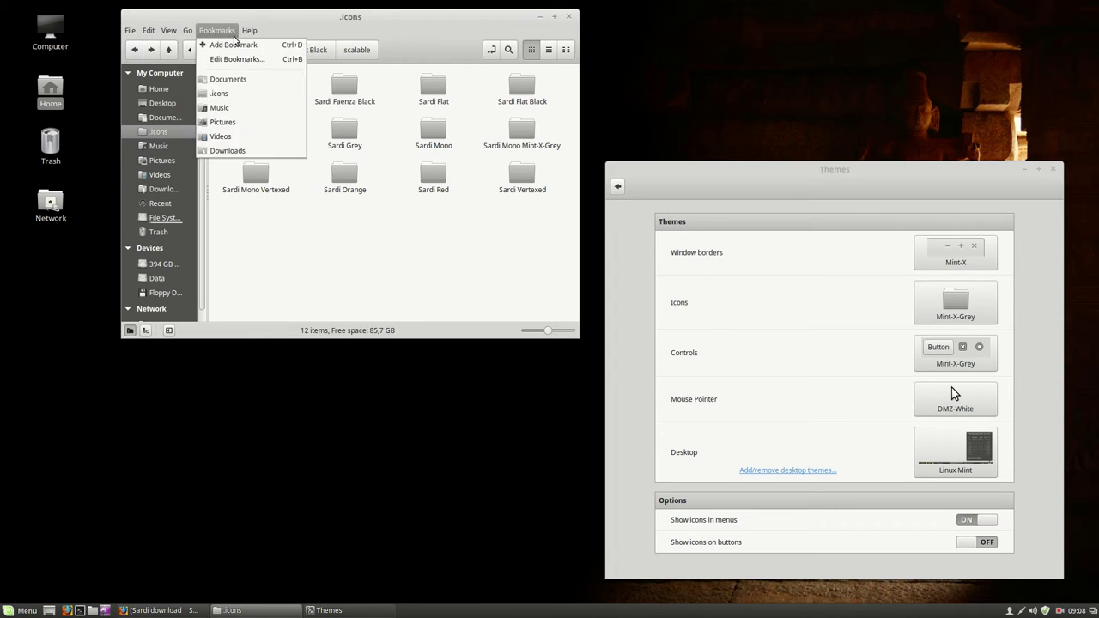
mouse_move(249, 31)
Reapply Sardi Mono Mint-X-Grey, then settle on the Sardi Mono Vertexed icon theme.
click(948, 311)
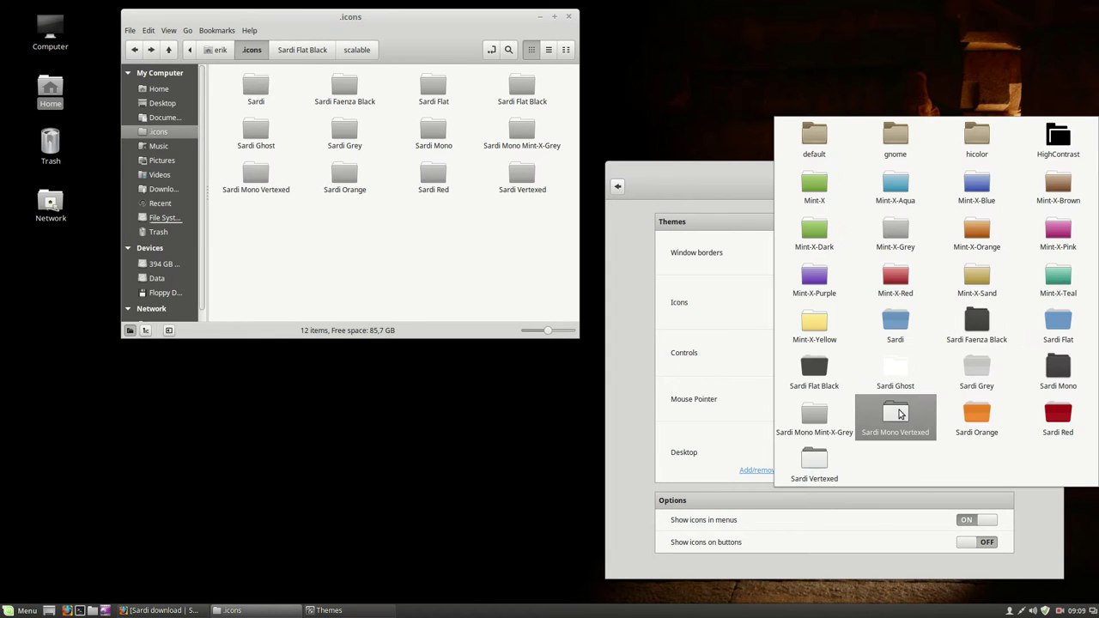
click(812, 421)
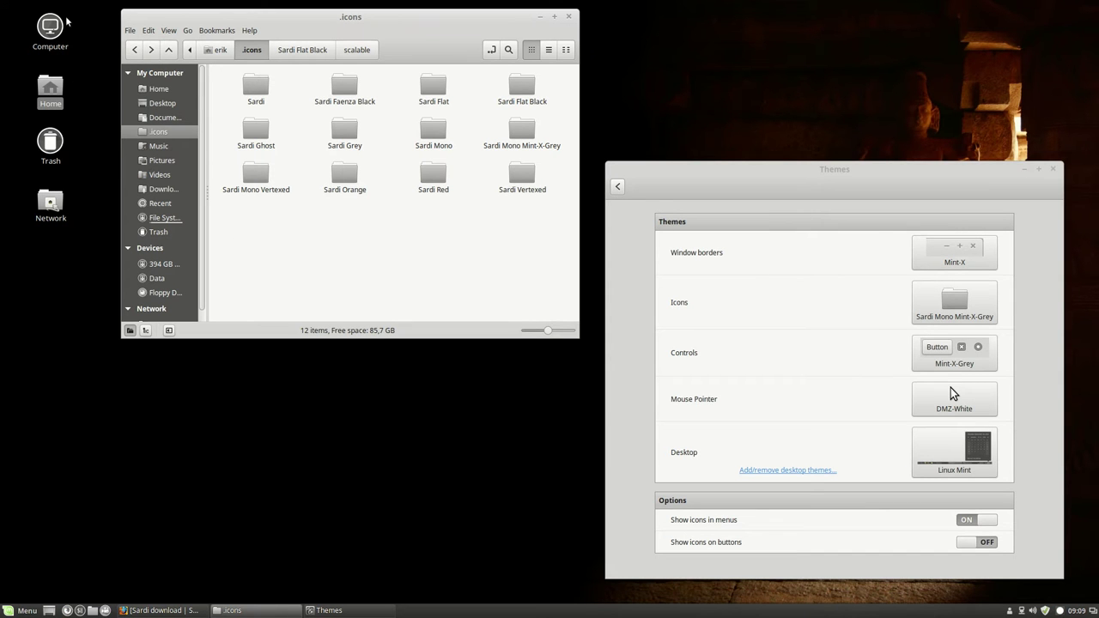
click(130, 30)
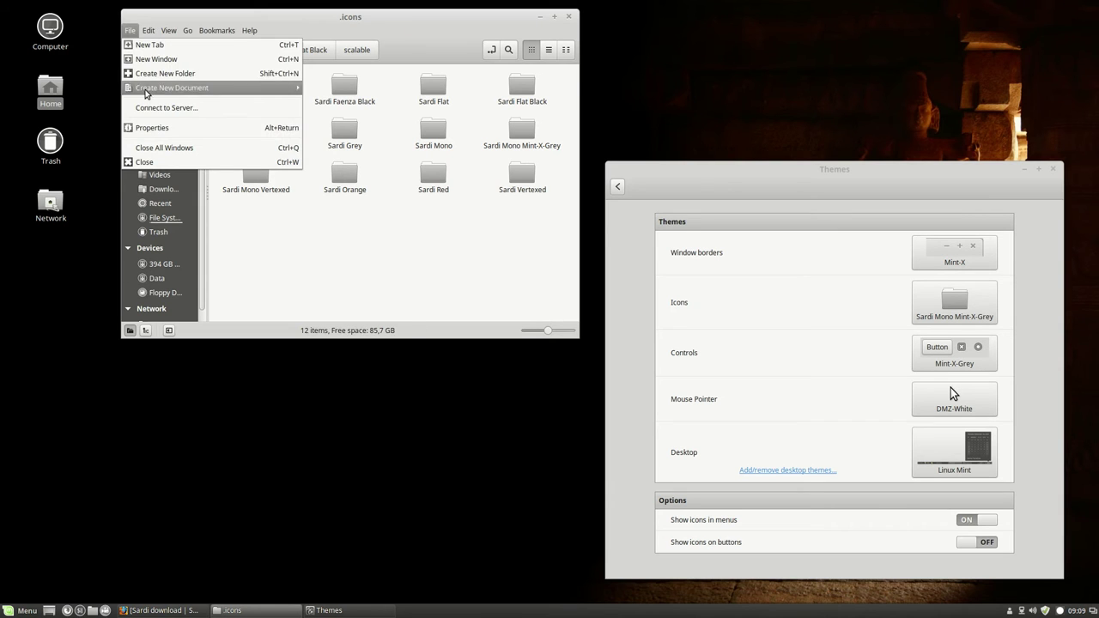
mouse_move(200, 36)
click(771, 380)
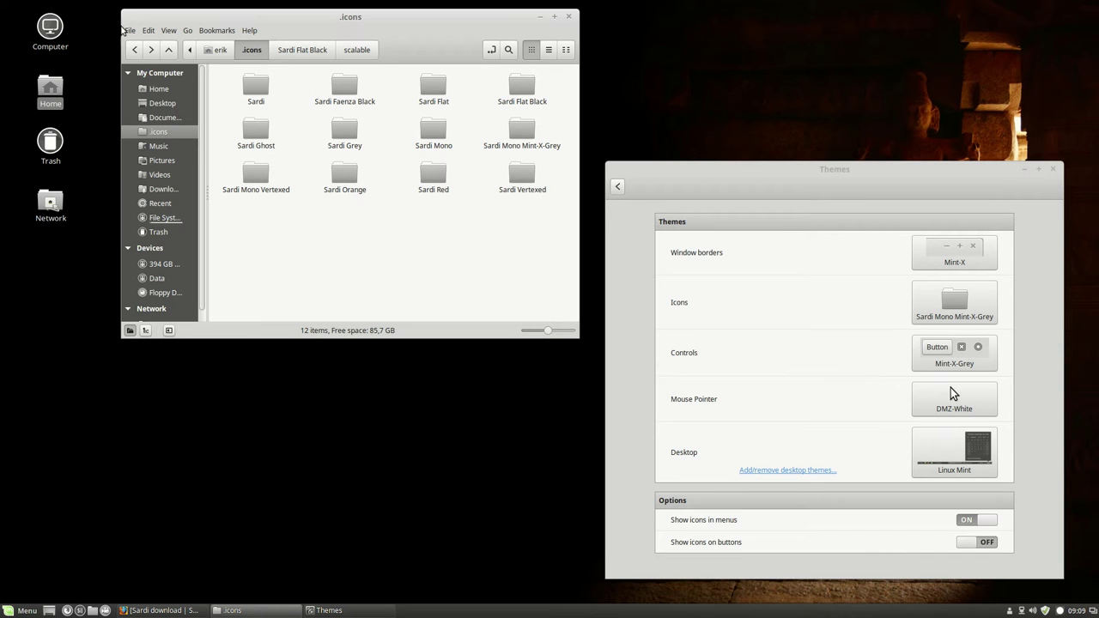
click(130, 31)
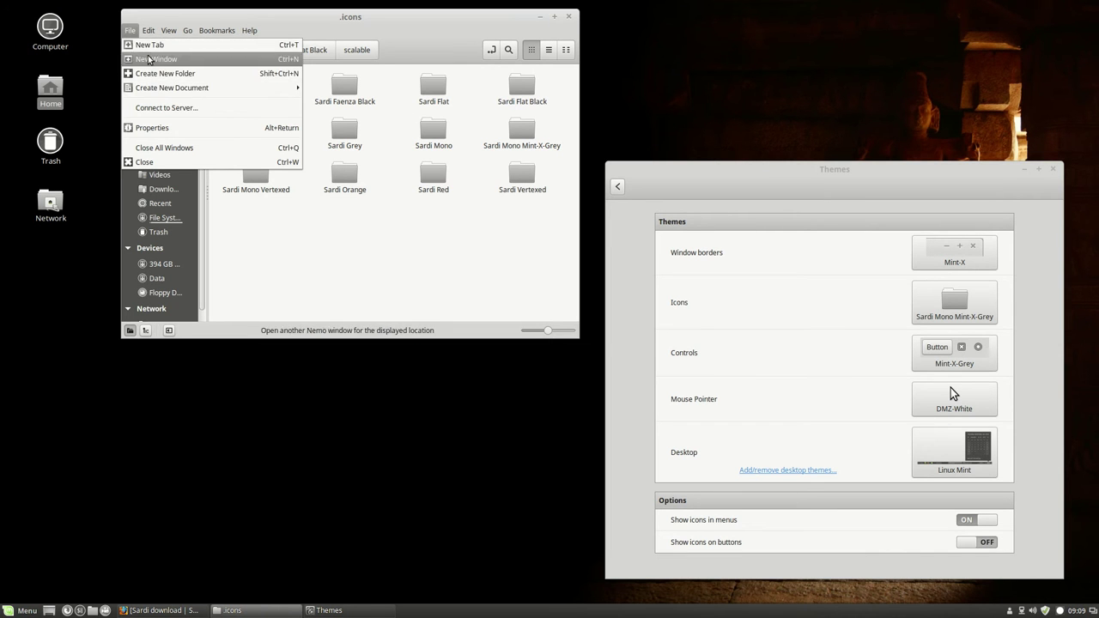
click(960, 300)
click(896, 419)
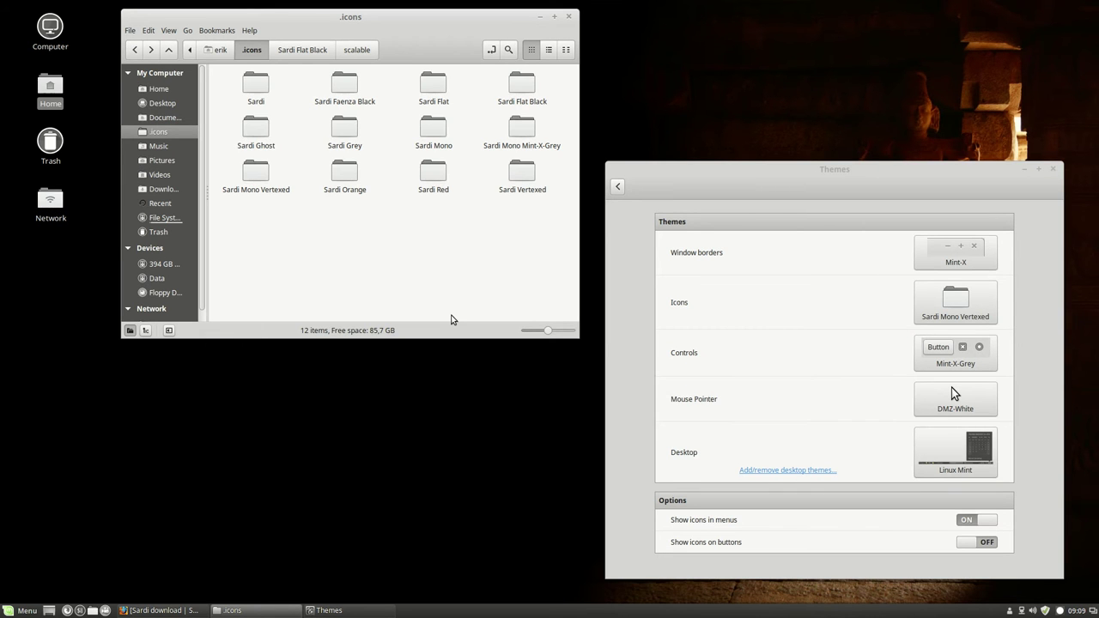
Apply the Sardi Orange icon theme and preview it in the application menu.
click(28, 614)
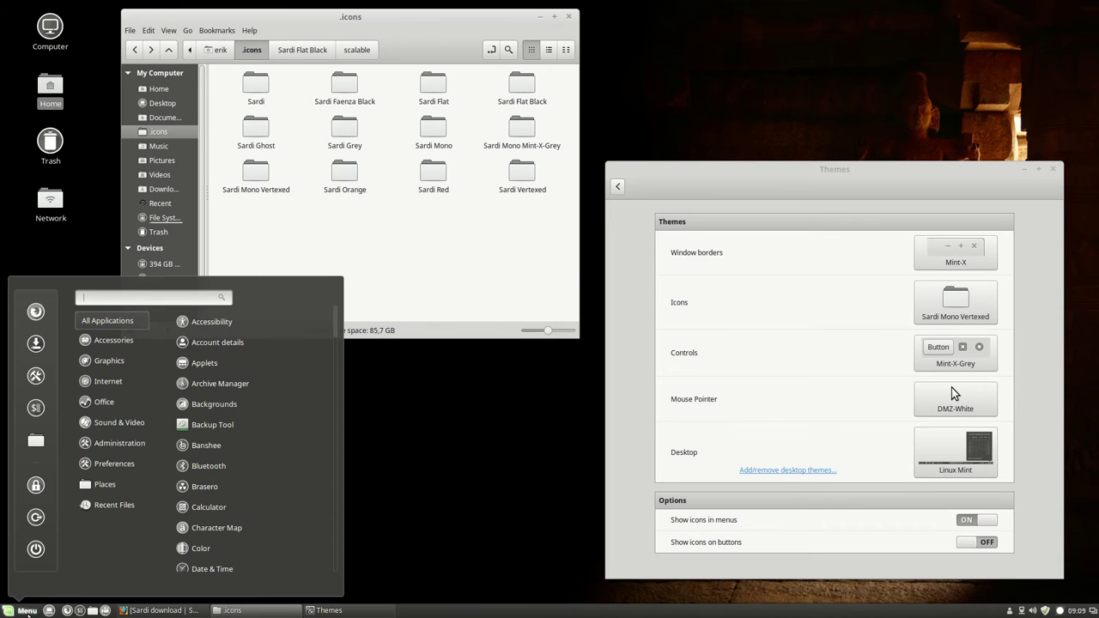
click(961, 307)
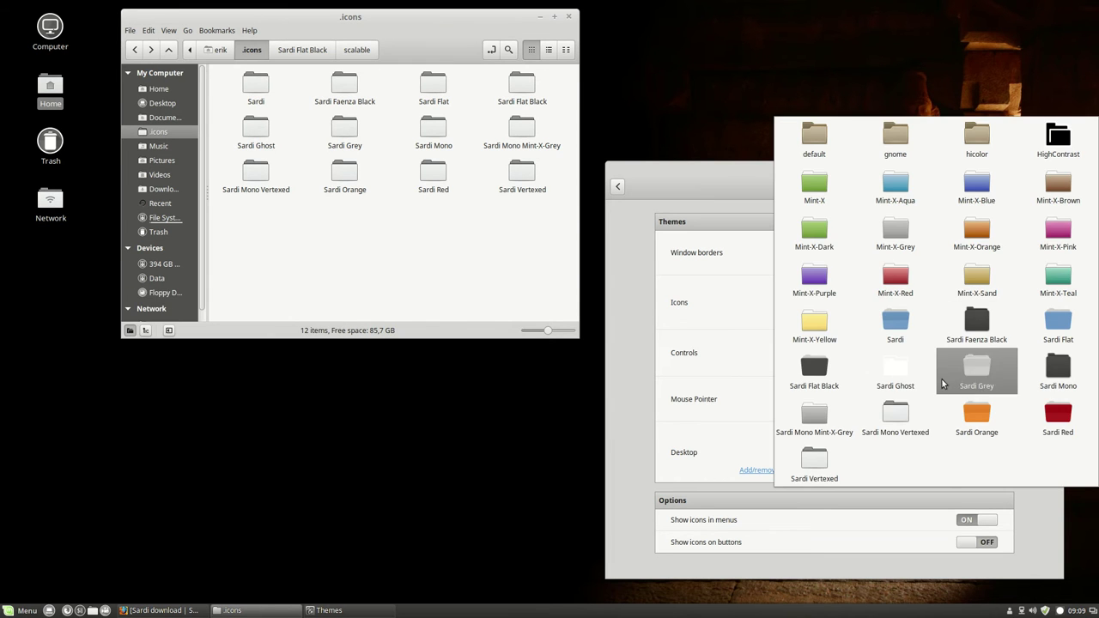
click(988, 417)
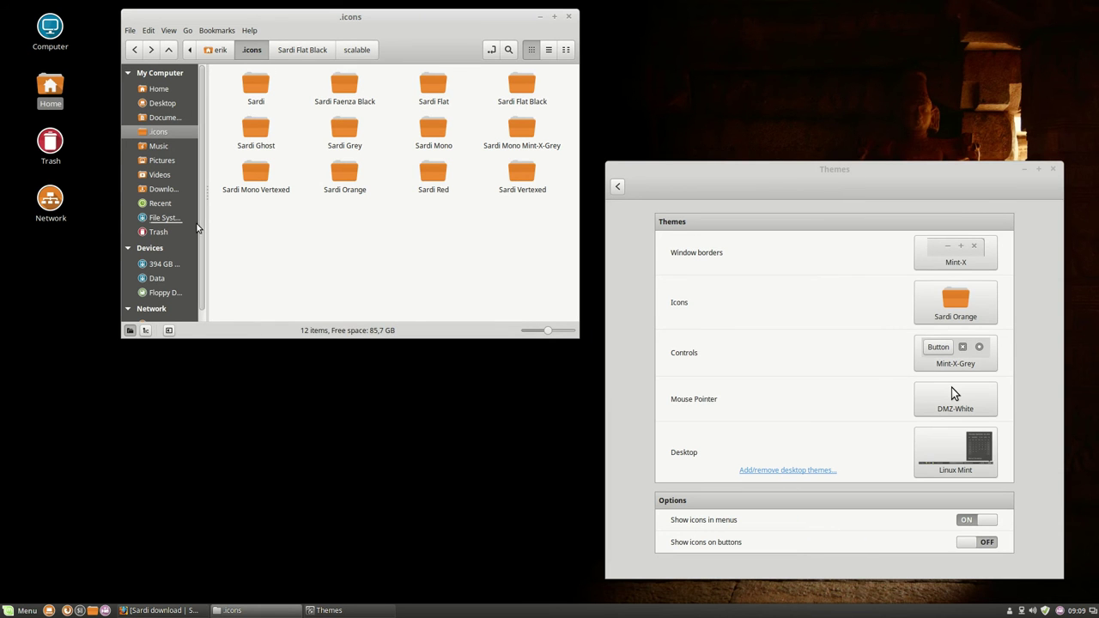
click(9, 611)
click(951, 394)
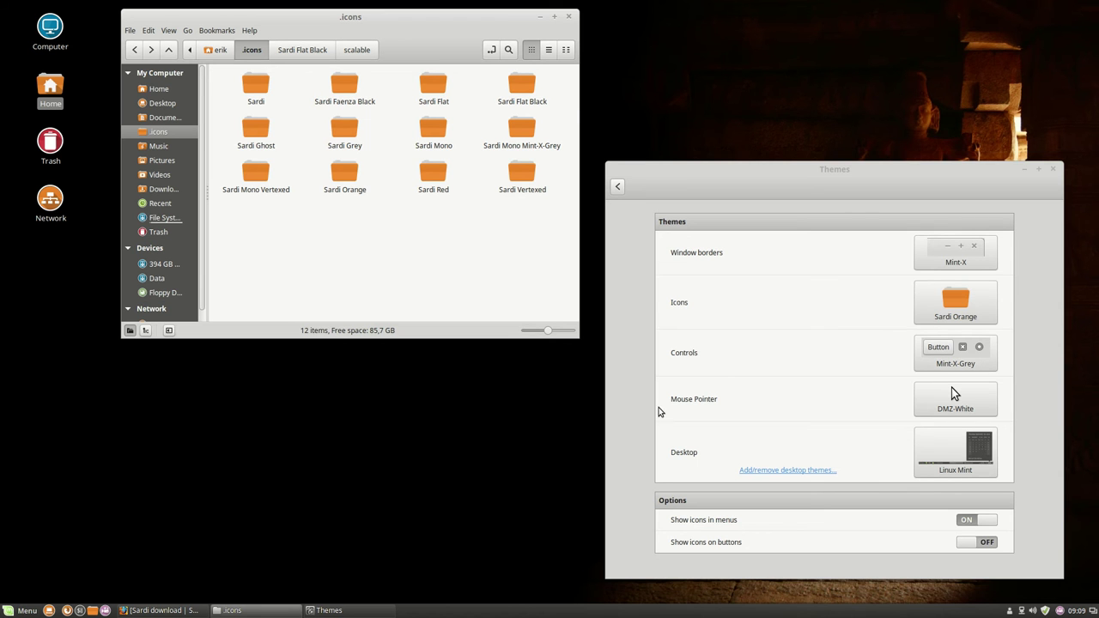
Try Sardi Red icons, then apply Sardi Vertexed and view it in the menu.
click(956, 302)
click(1073, 436)
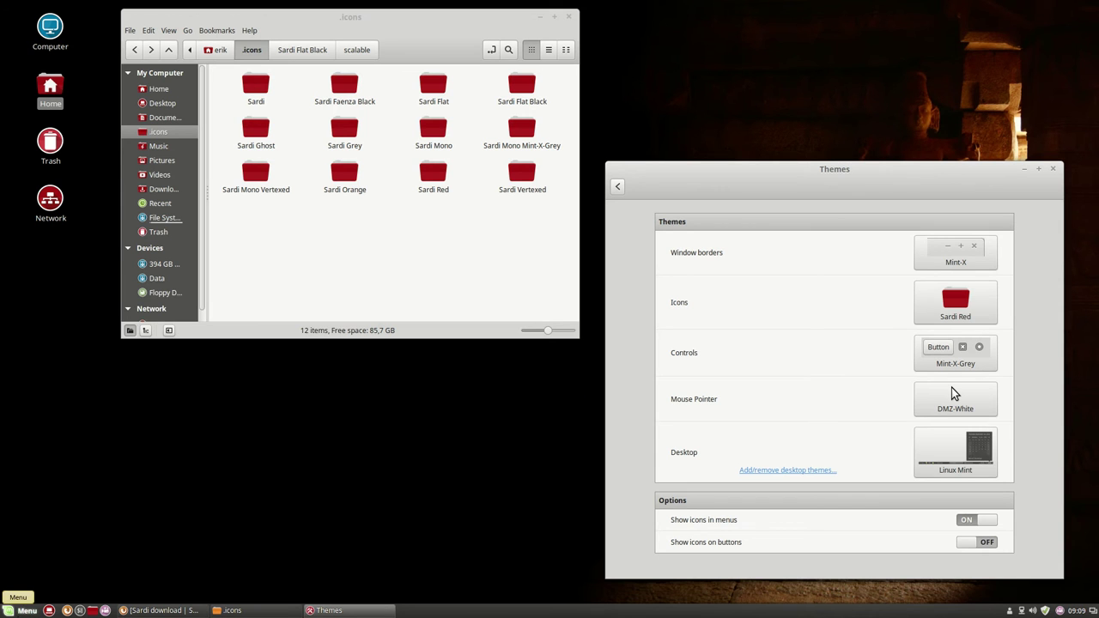
click(17, 611)
click(17, 610)
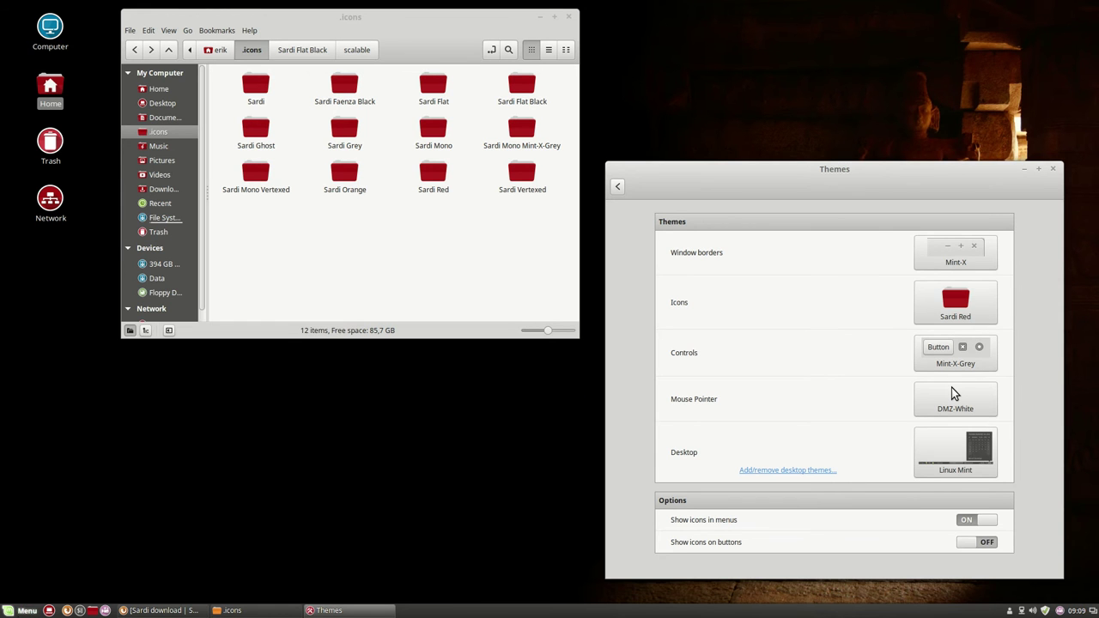
click(953, 319)
click(771, 466)
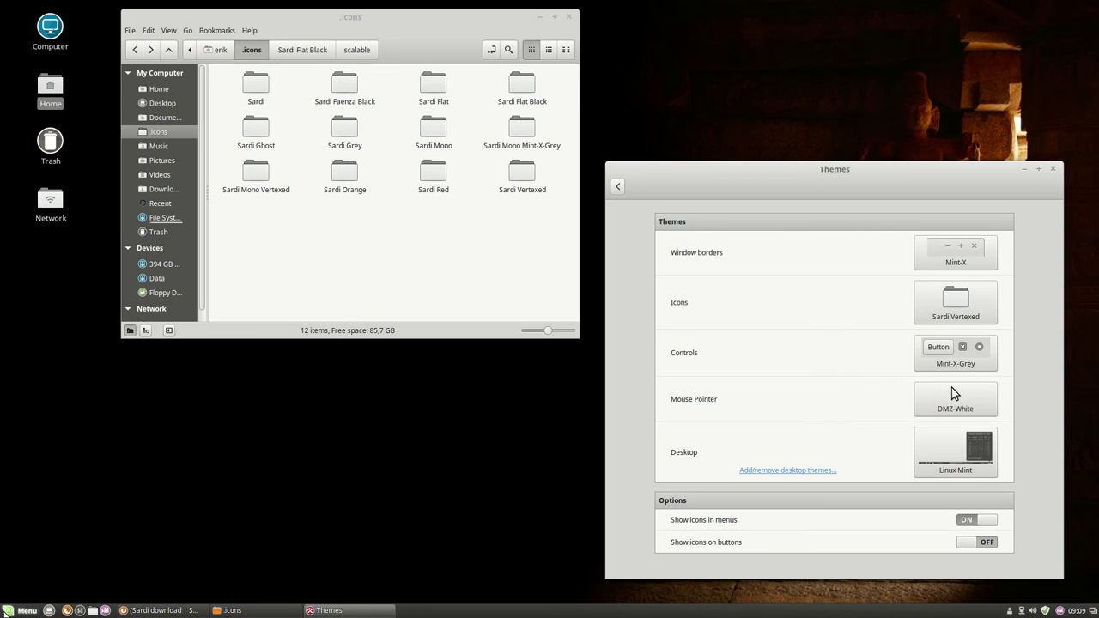
key(super)
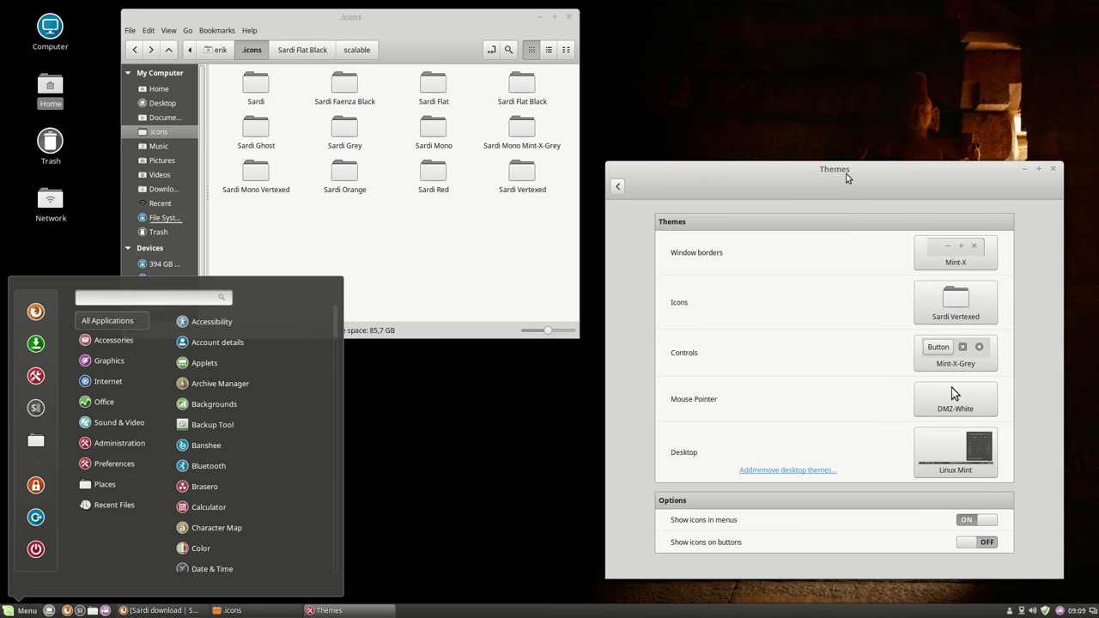
key(super)
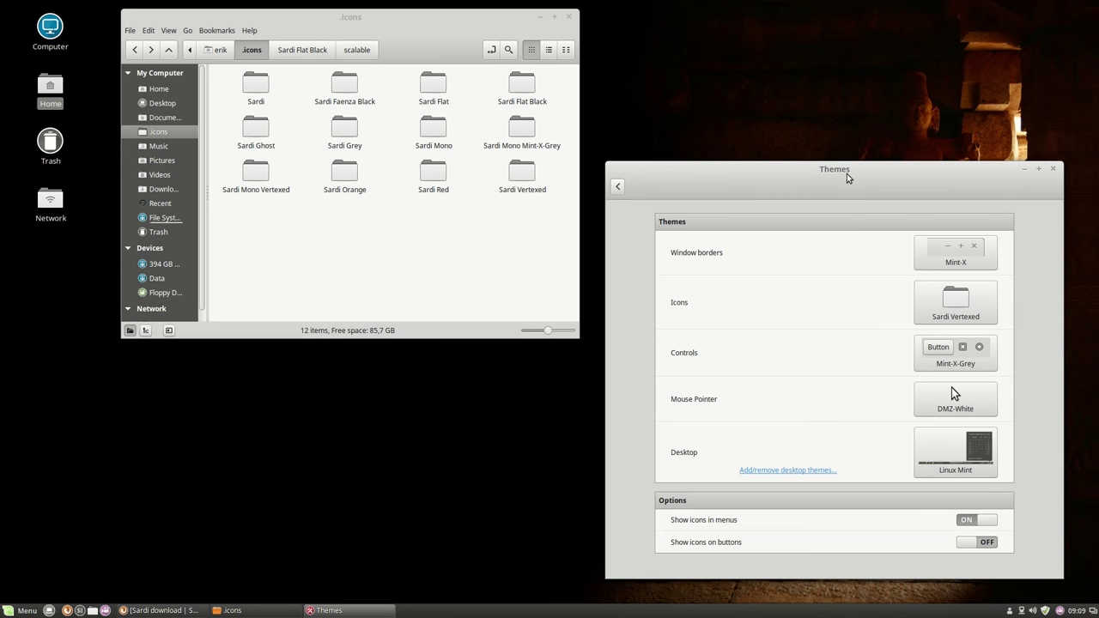
click(21, 610)
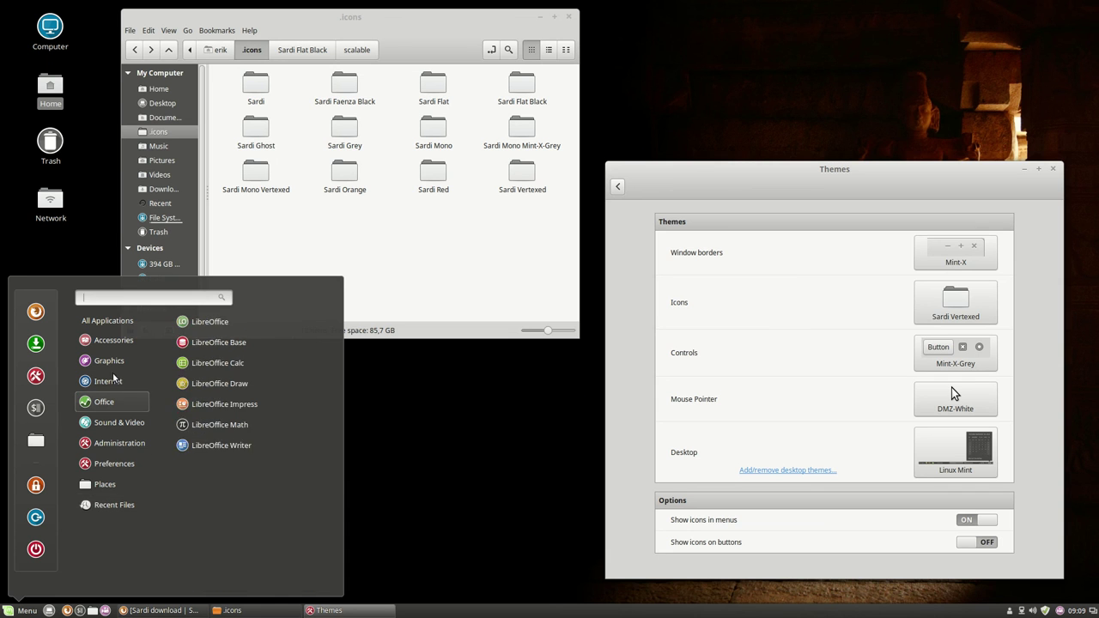
mouse_move(129, 338)
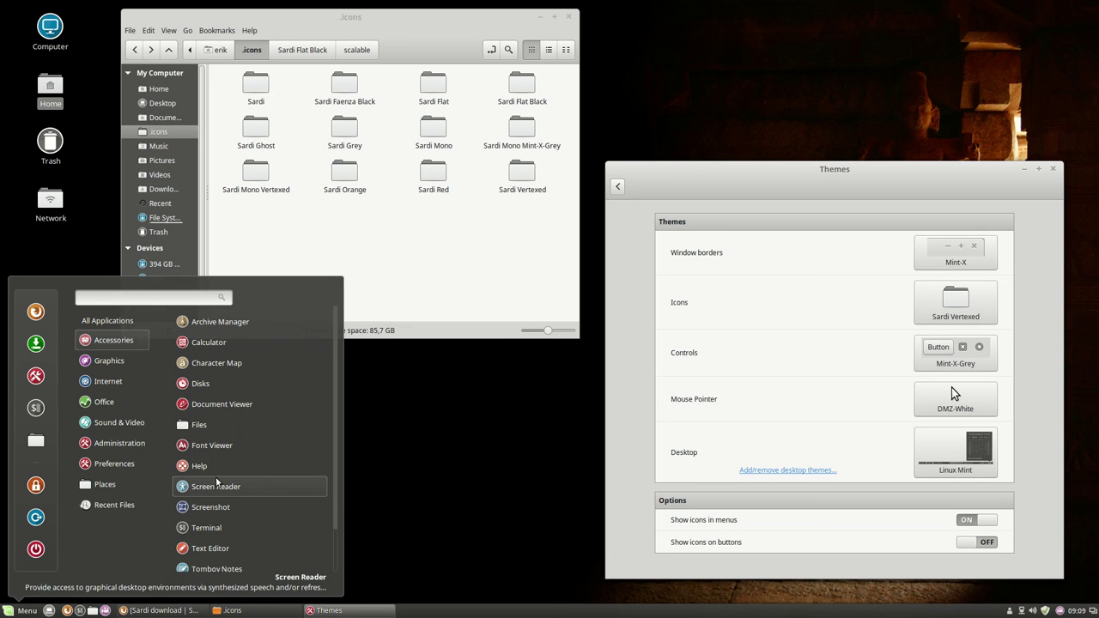
scroll(215, 506, down, 2)
scroll(185, 481, up, 2)
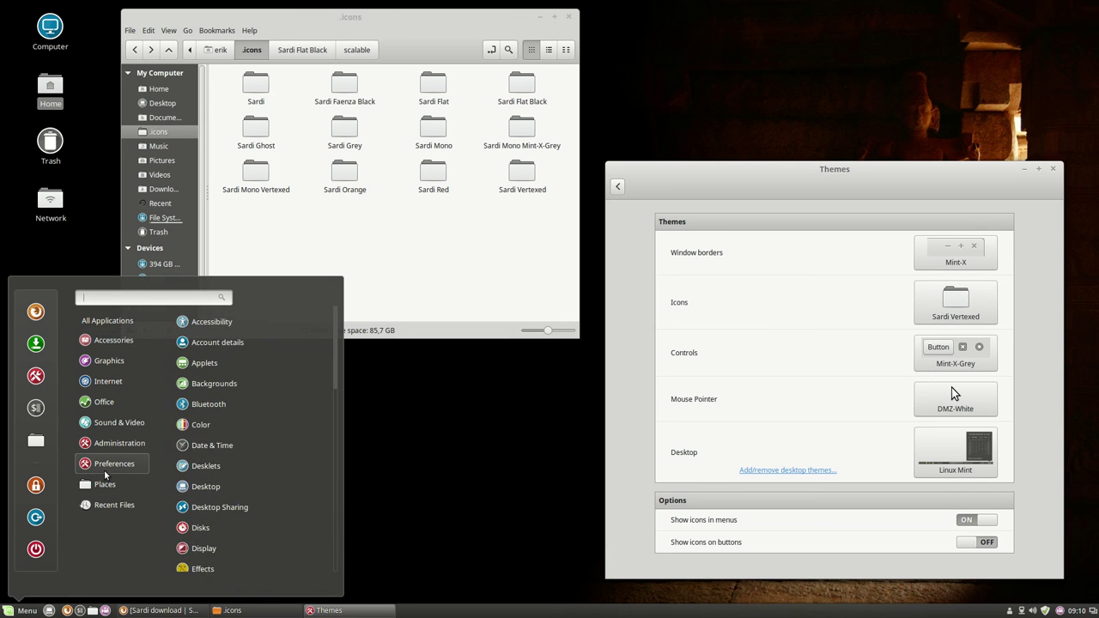
mouse_move(123, 470)
click(1062, 611)
click(1062, 611)
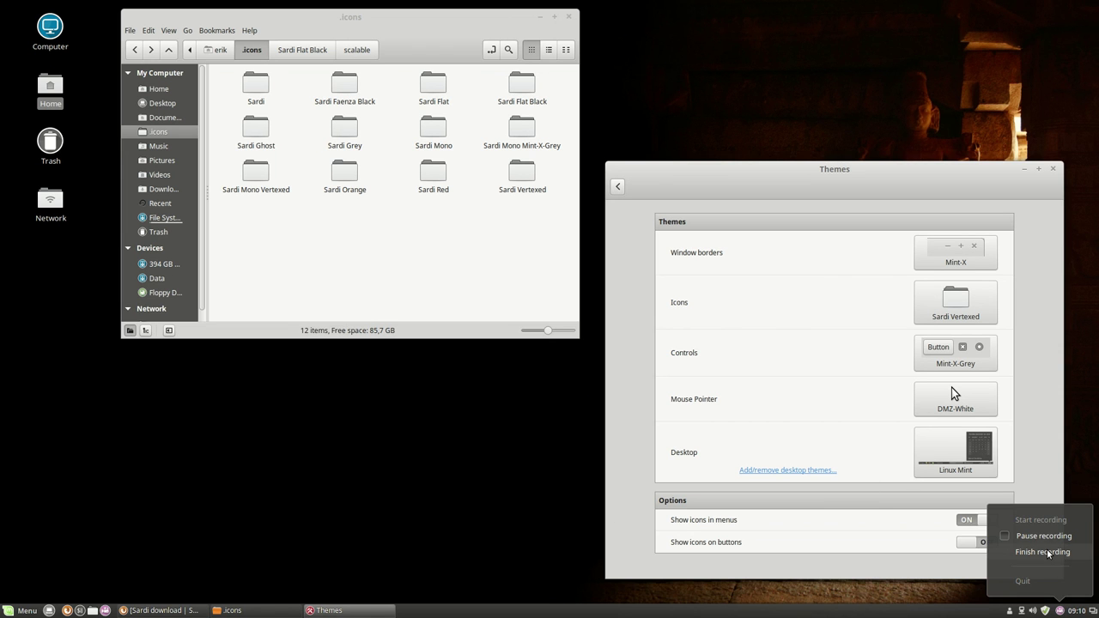